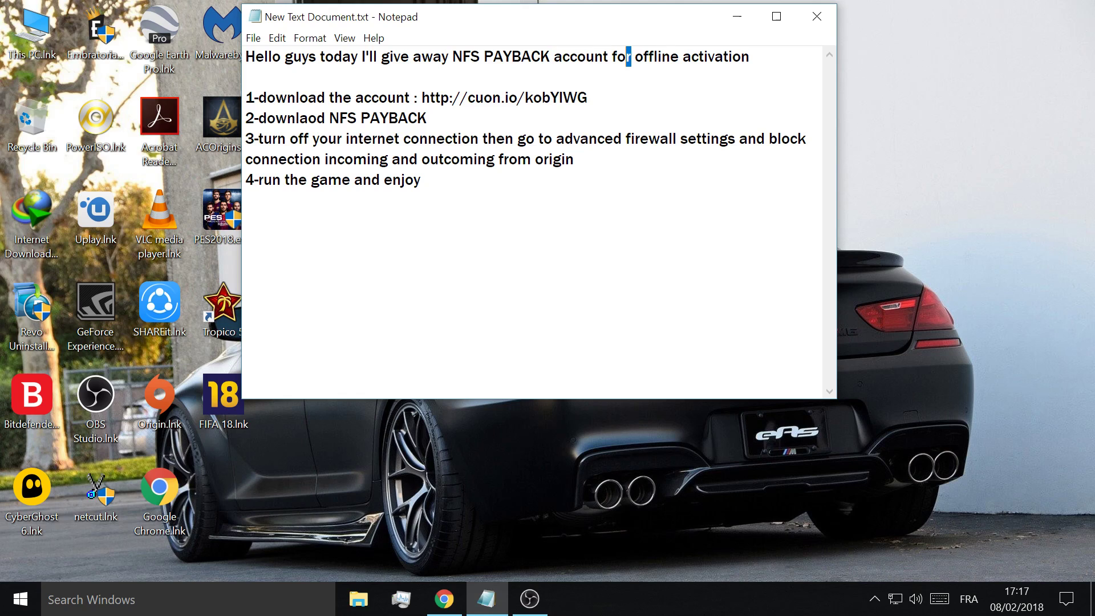
- Highlight the offline-activation heading and the wording of step 1 in Notepad
left_click_drag(612, 57, 749, 57)
left_click(246, 77)
double_click(287, 97)
left_click(342, 98)
double_click(343, 97)
double_click(383, 97)
left_click(430, 98)
left_click_drag(422, 97, 587, 97)
key("ctrl+c")
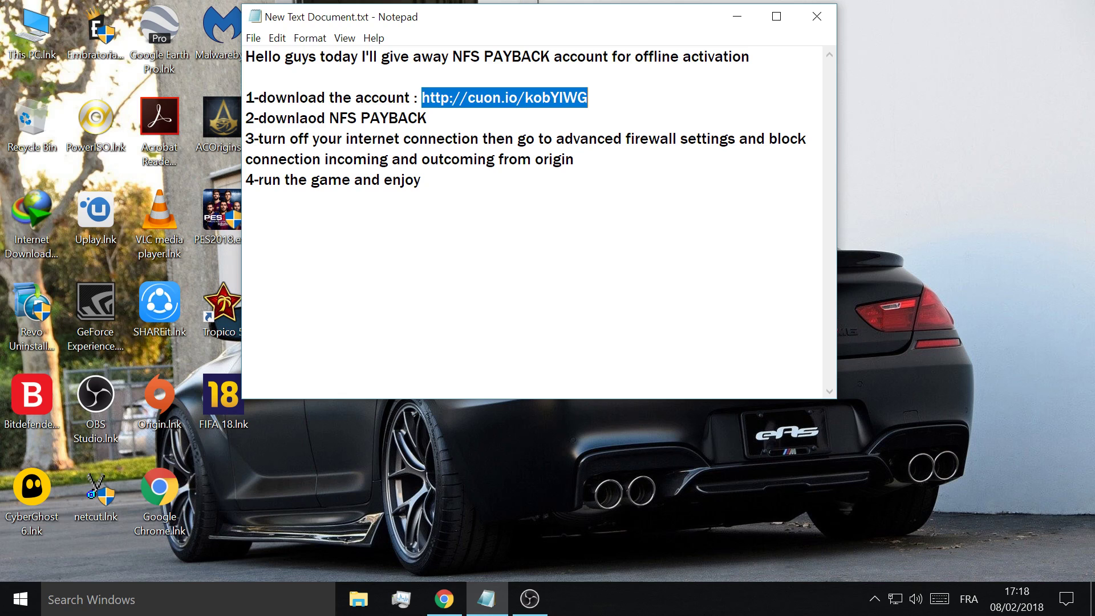
left_click(451, 596)
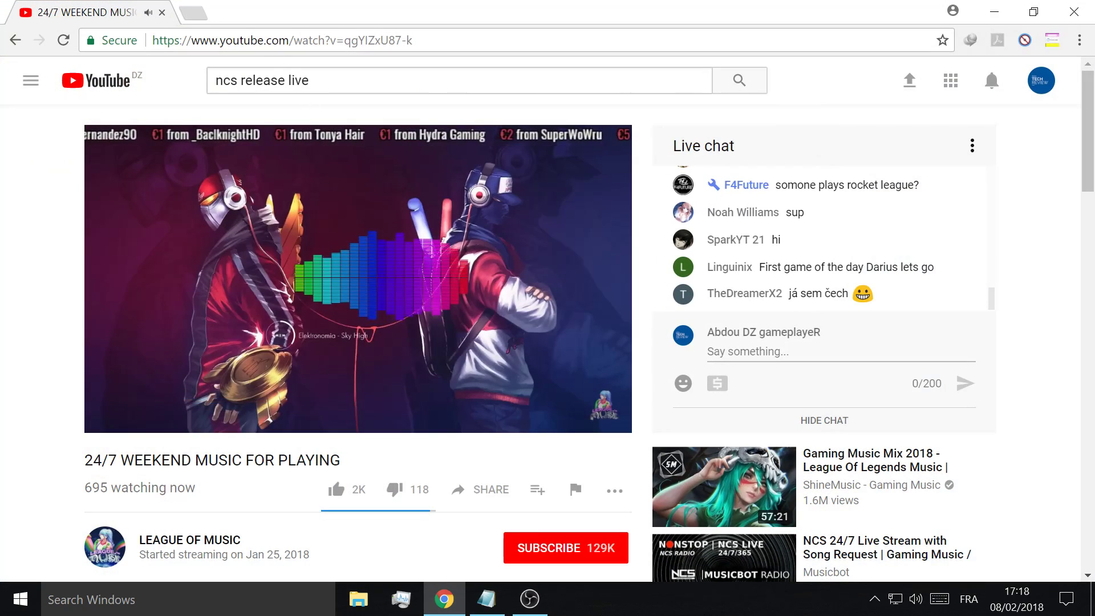
- Load cuon.io/kobYIWG in a new tab, start the 'I'm not a robot' check and refuse notifications
left_click(191, 13)
key("ctrl+v")
key("Return")
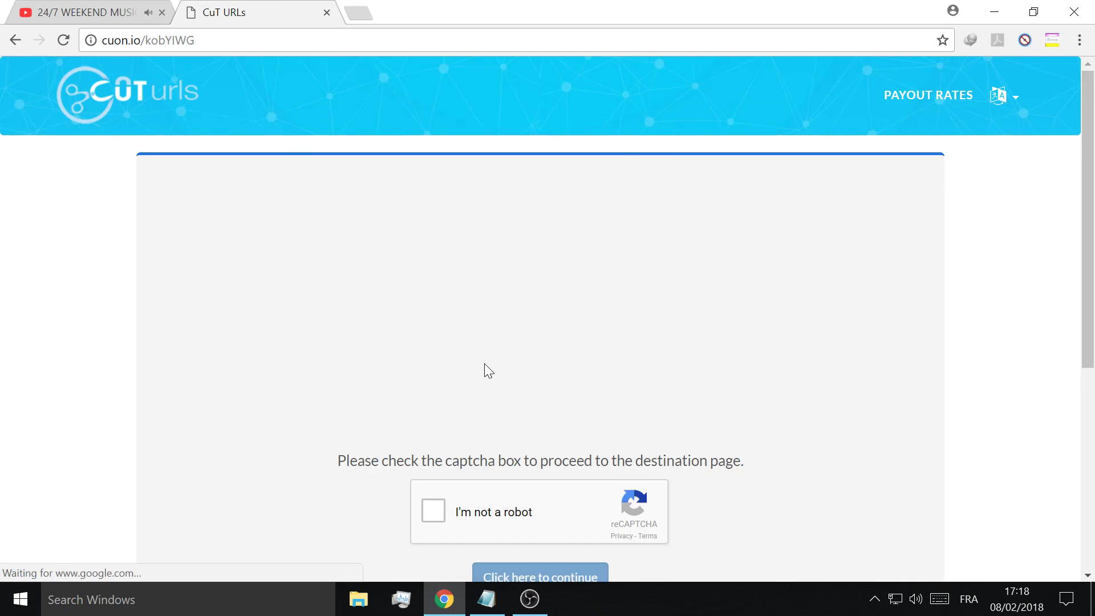
scroll(485, 373, "down", 3)
left_click(435, 341)
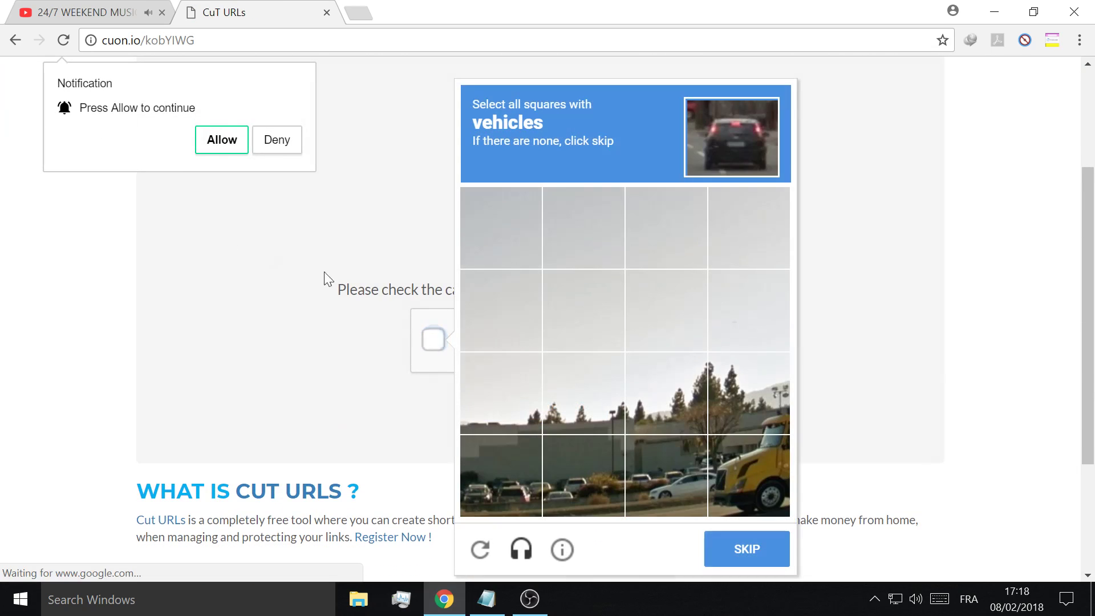
left_click(274, 143)
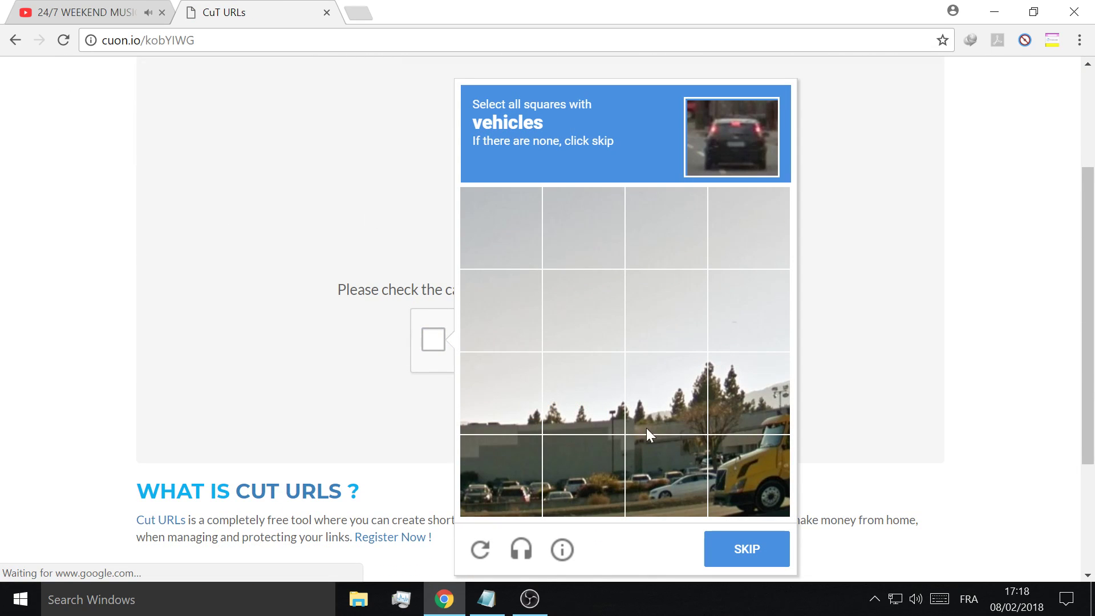
- Solve the vehicle-tile captcha over two rounds and continue to the countdown page
left_click(722, 478)
left_click(664, 482)
left_click(588, 484)
left_click(519, 488)
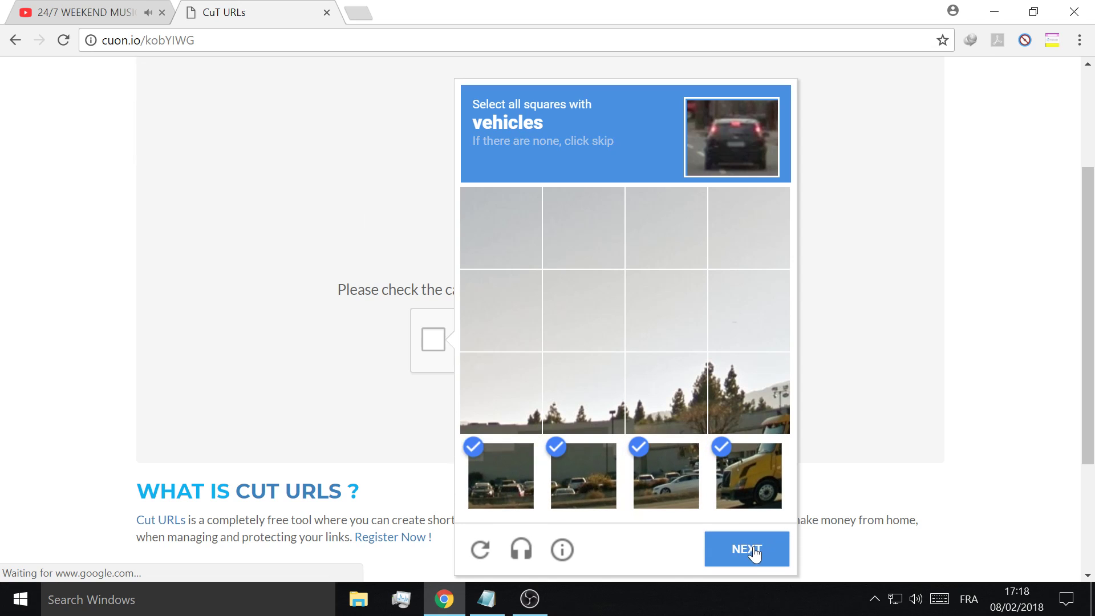
left_click(754, 550)
left_click(731, 263)
left_click(673, 245)
left_click(488, 241)
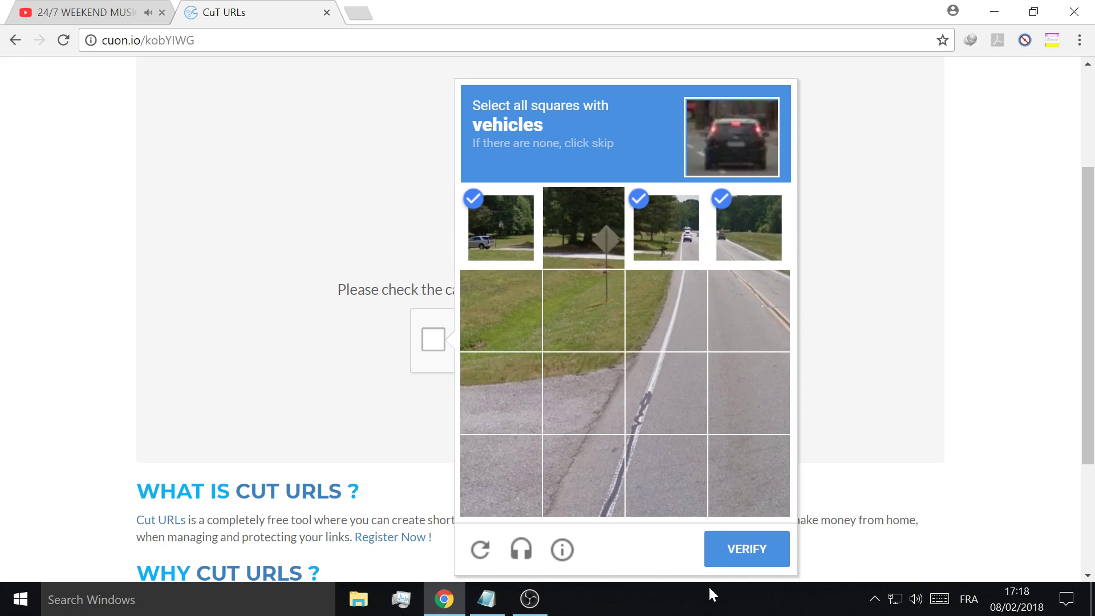
left_click(710, 556)
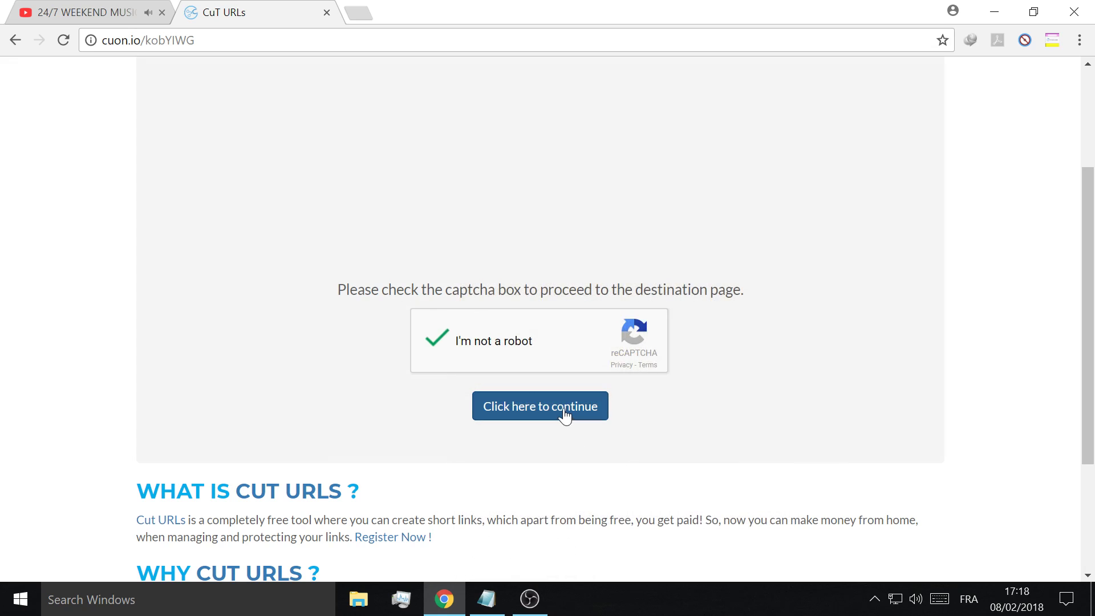
left_click(555, 409)
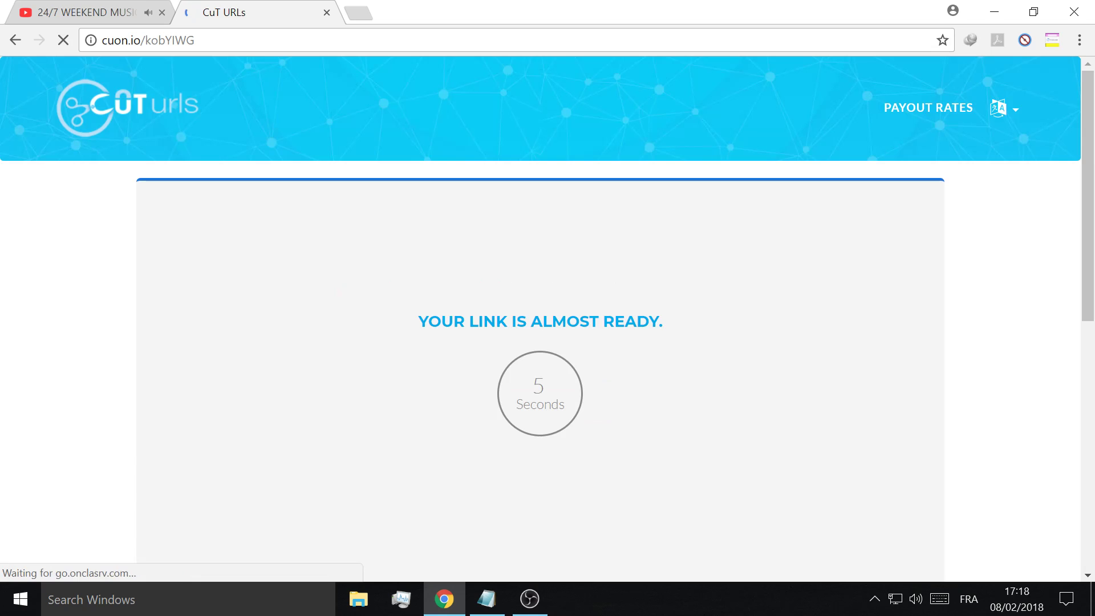
- Continue past the countdown and request the final link with Get Link
left_click(562, 410)
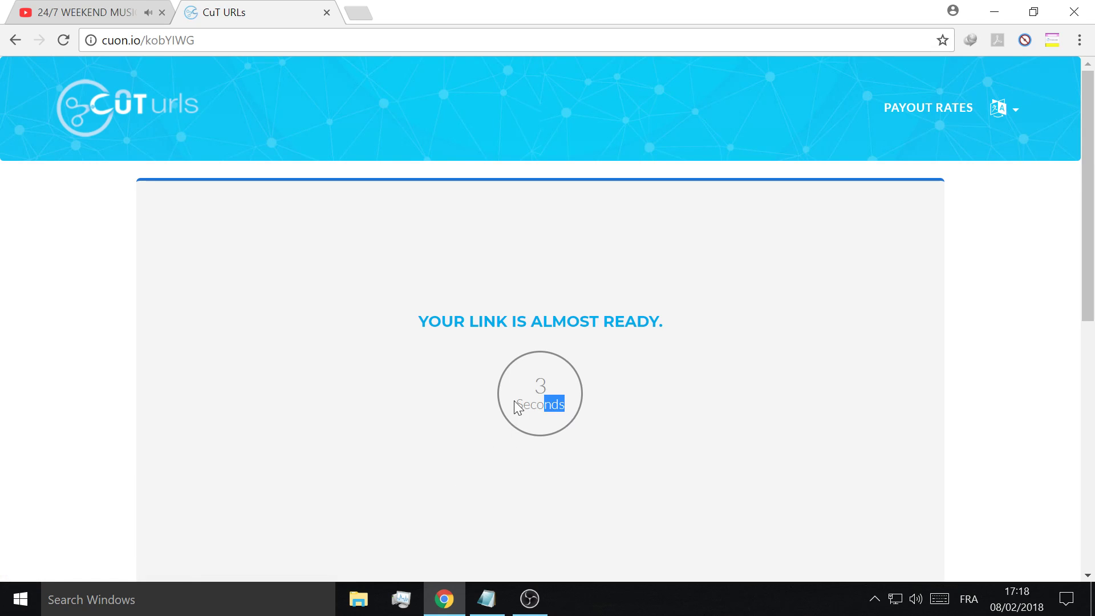
scroll(532, 410, "down", 4)
scroll(587, 269, "up", 3)
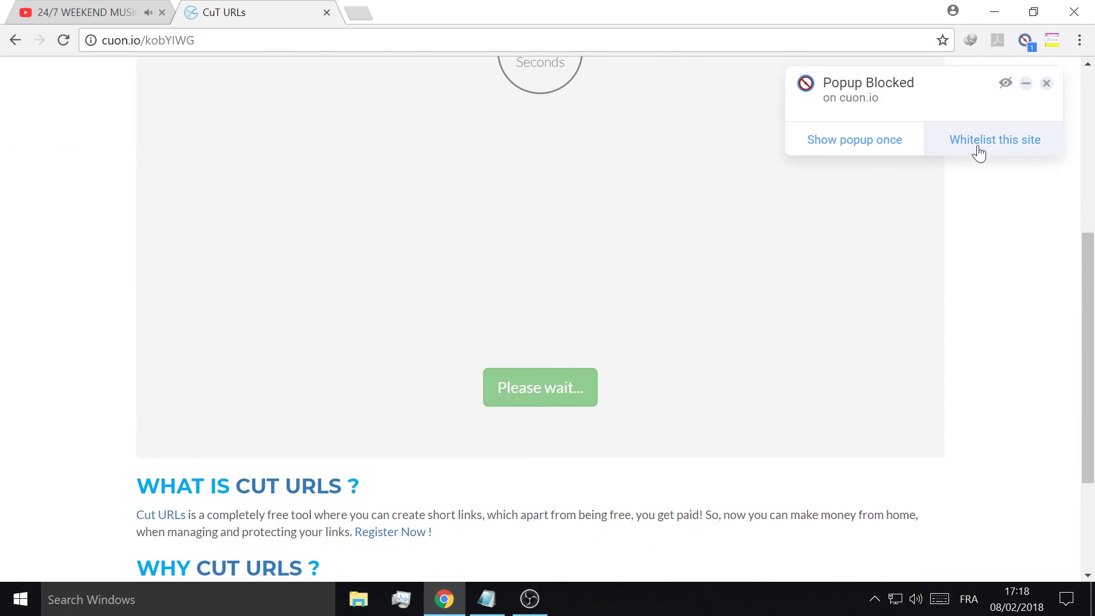
scroll(626, 304, "up", 2)
left_click(536, 476)
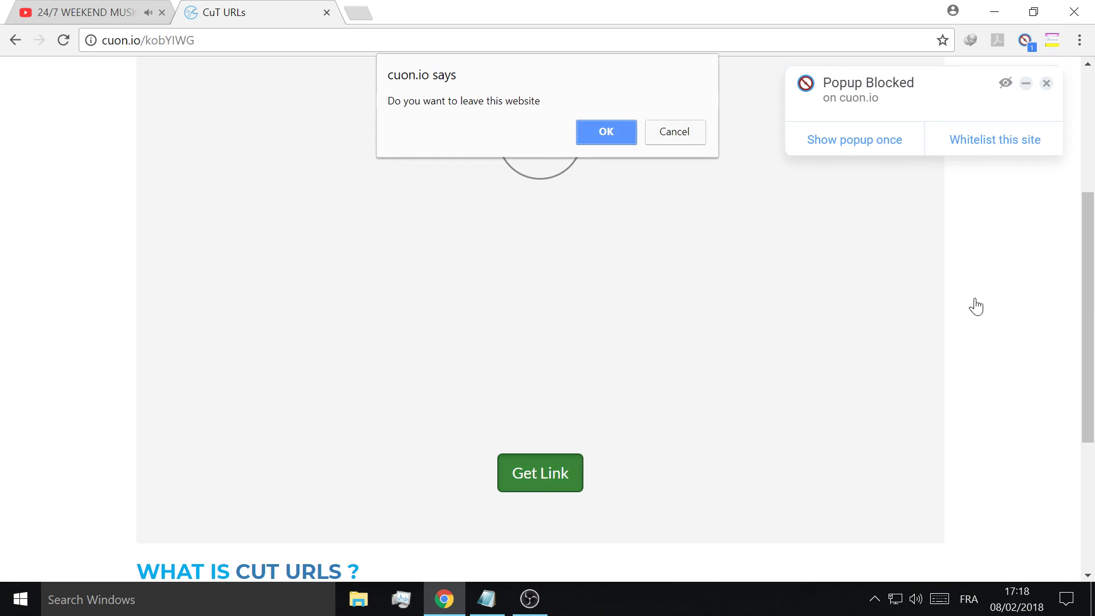
- Allow the popup once, request the link again, and confirm leaving for MEGA
left_click(797, 139)
left_click(273, 9)
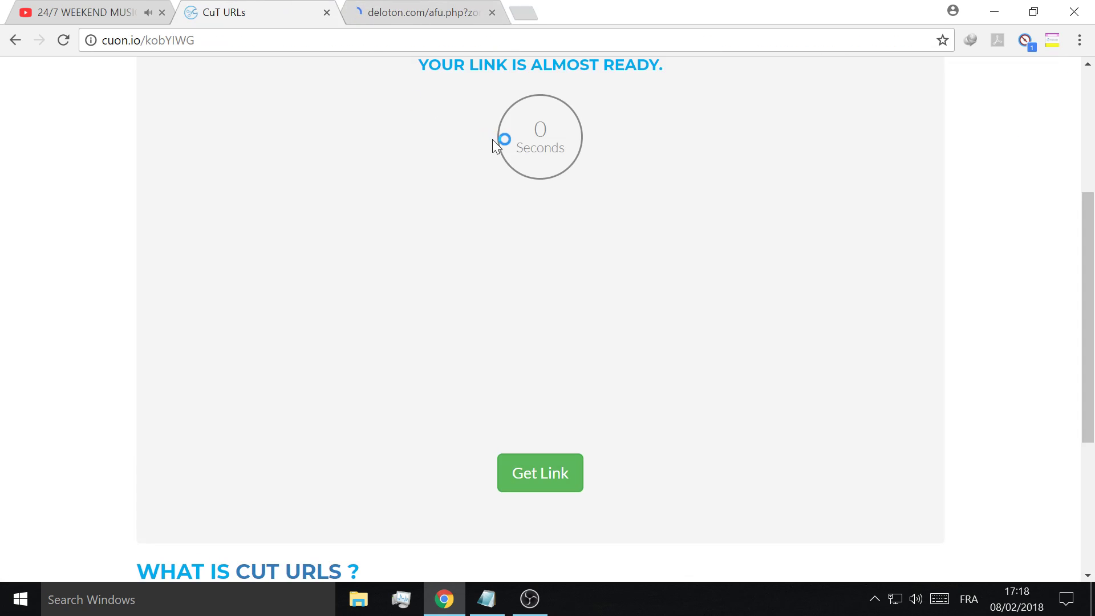
left_click(526, 486)
left_click(588, 132)
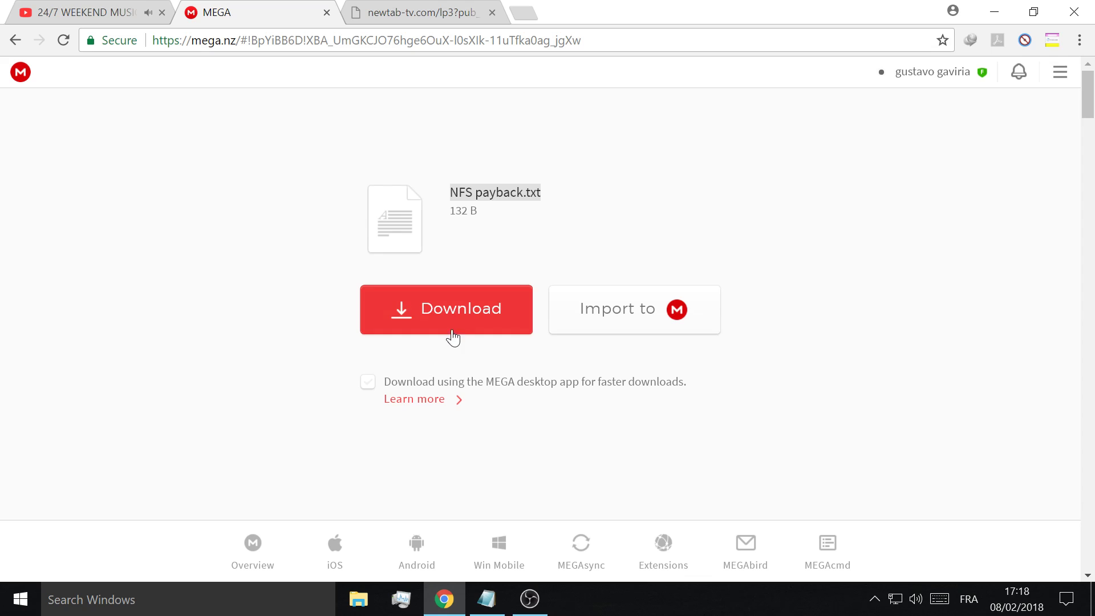
- Download NFS payback.txt from MEGA, check it in the Downloads folder, then minimize Chrome
left_click(454, 336)
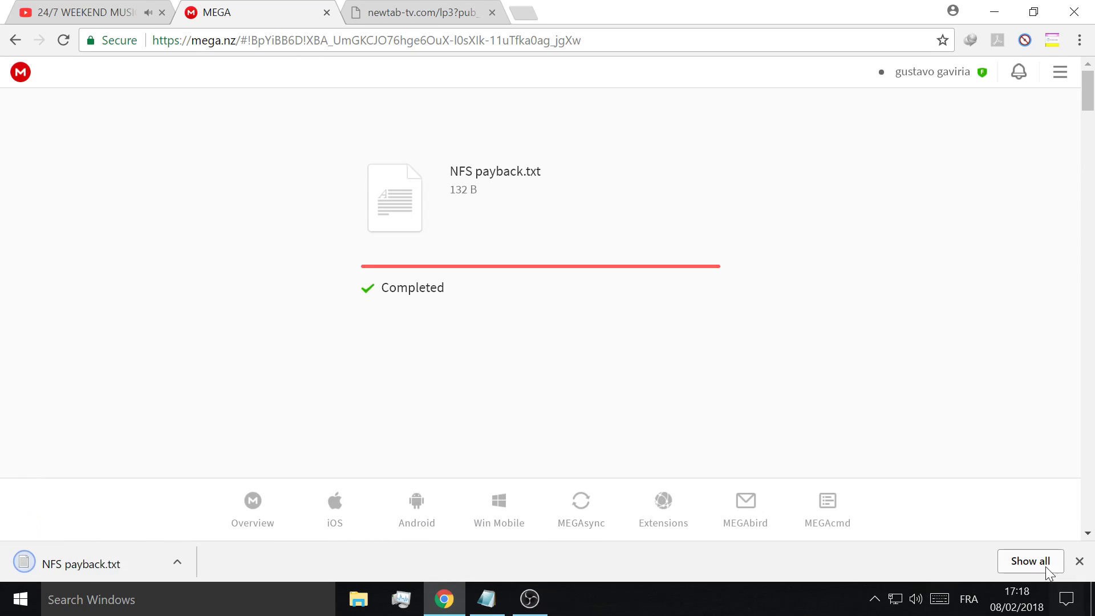
left_click(1031, 560)
left_click_drag(412, 235, 418, 237)
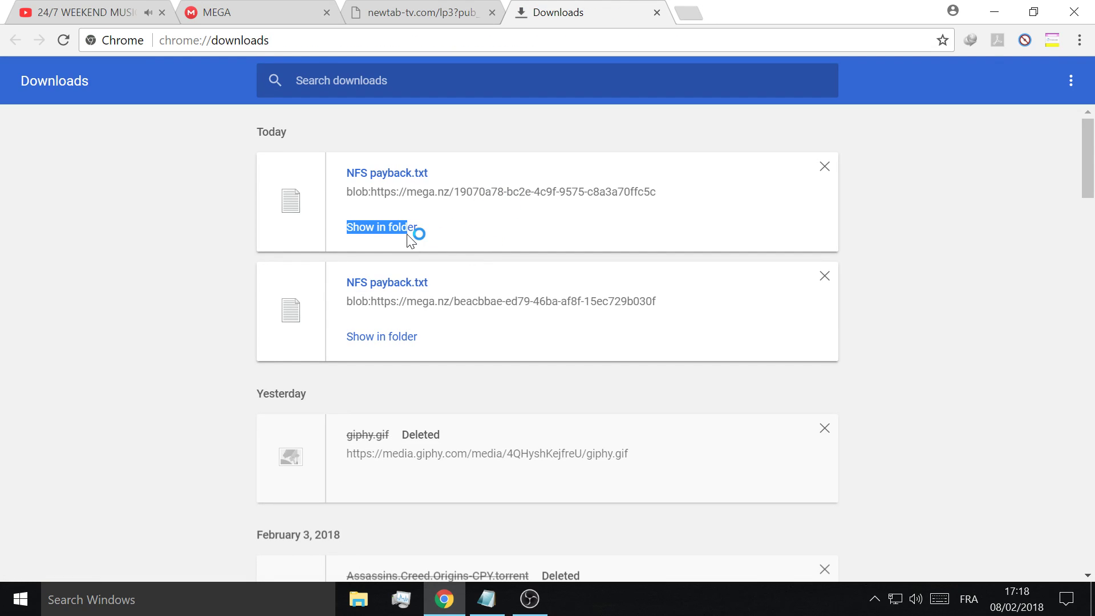
left_click(400, 230)
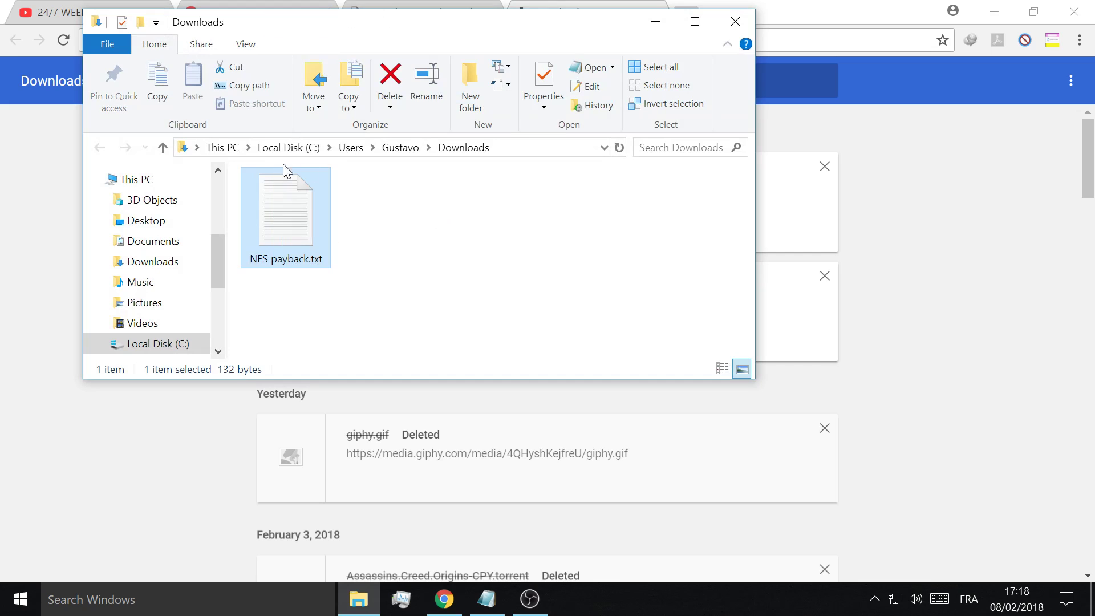
left_click(735, 21)
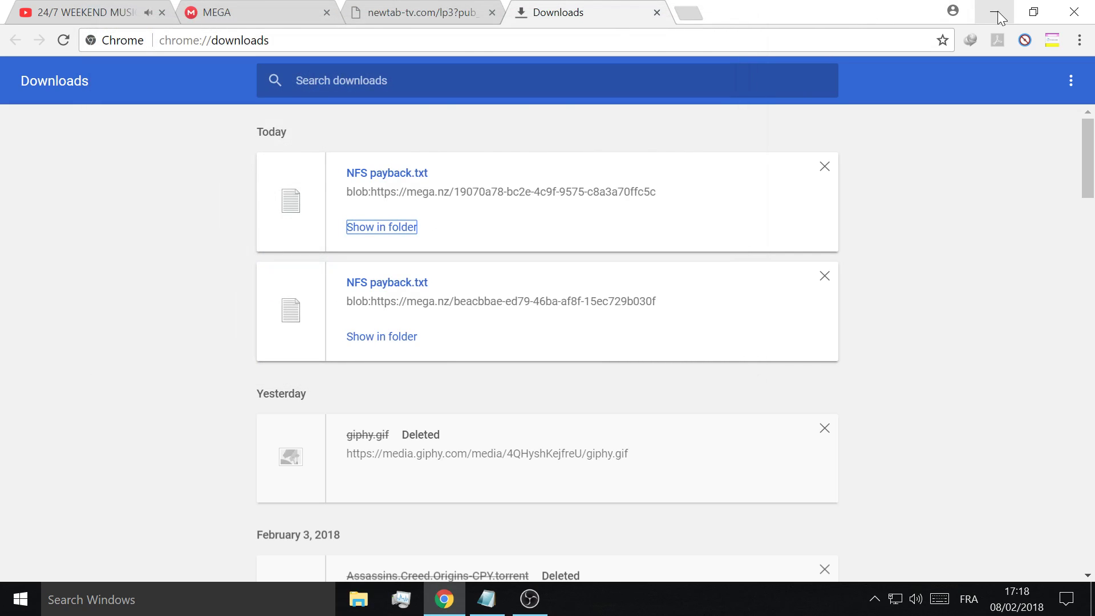
left_click(997, 12)
- Read step 2 in Notepad, minimize it, and launch Origin from the desktop shortcut
left_click_drag(260, 119, 246, 118)
double_click(294, 118)
double_click(343, 118)
double_click(393, 118)
left_click(329, 160)
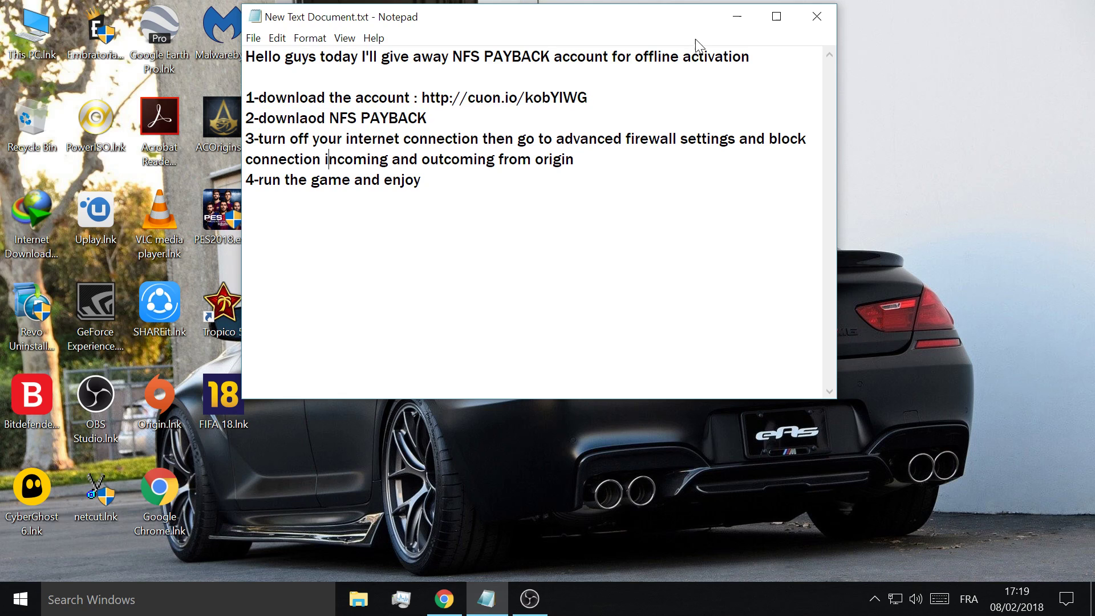
left_click(738, 16)
double_click(160, 396)
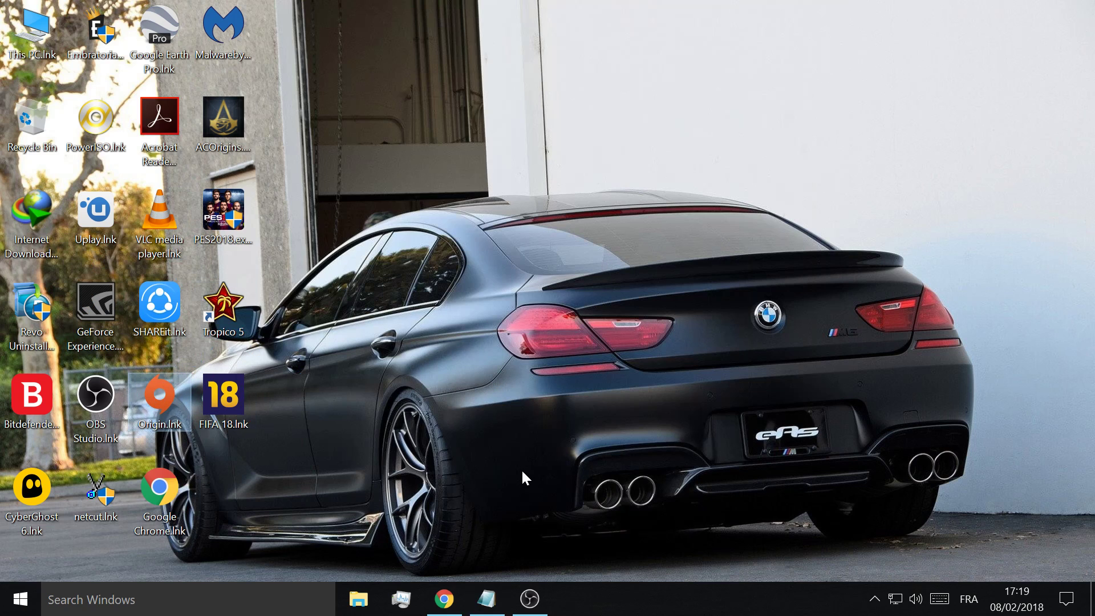
- Close Chrome's MEGA, newtab and Downloads tabs and minimize the browser
left_click(444, 598)
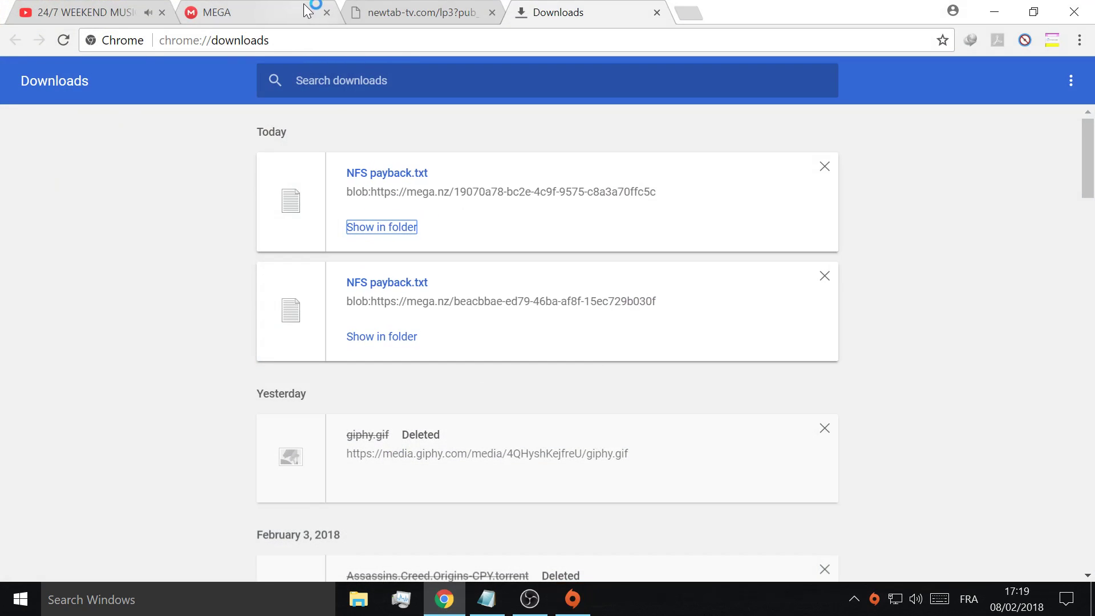
left_click(326, 12)
left_click(326, 12)
left_click(326, 12)
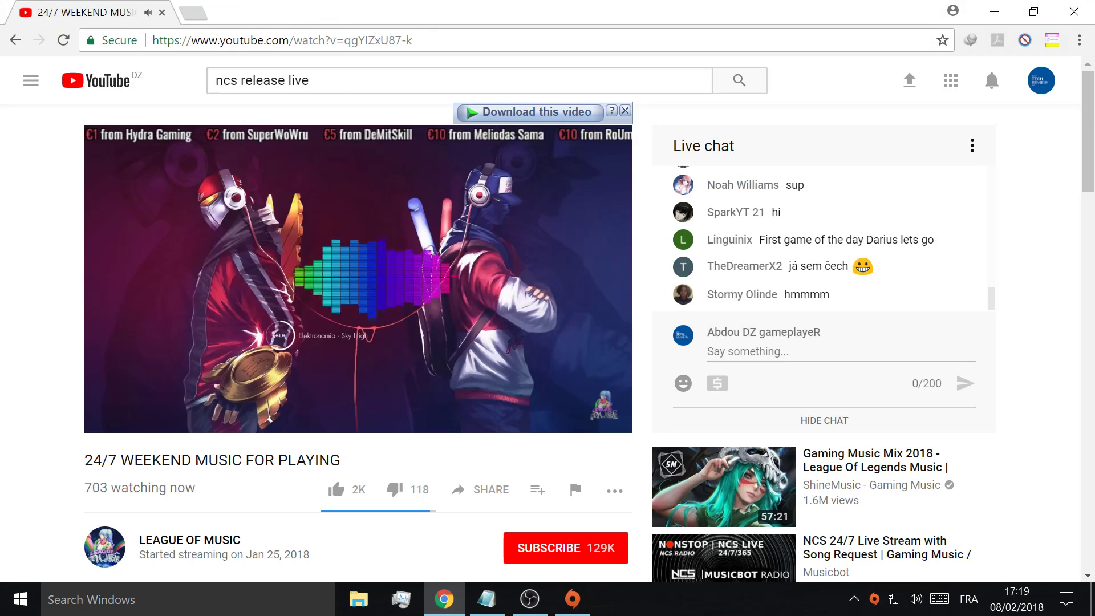
left_click(445, 598)
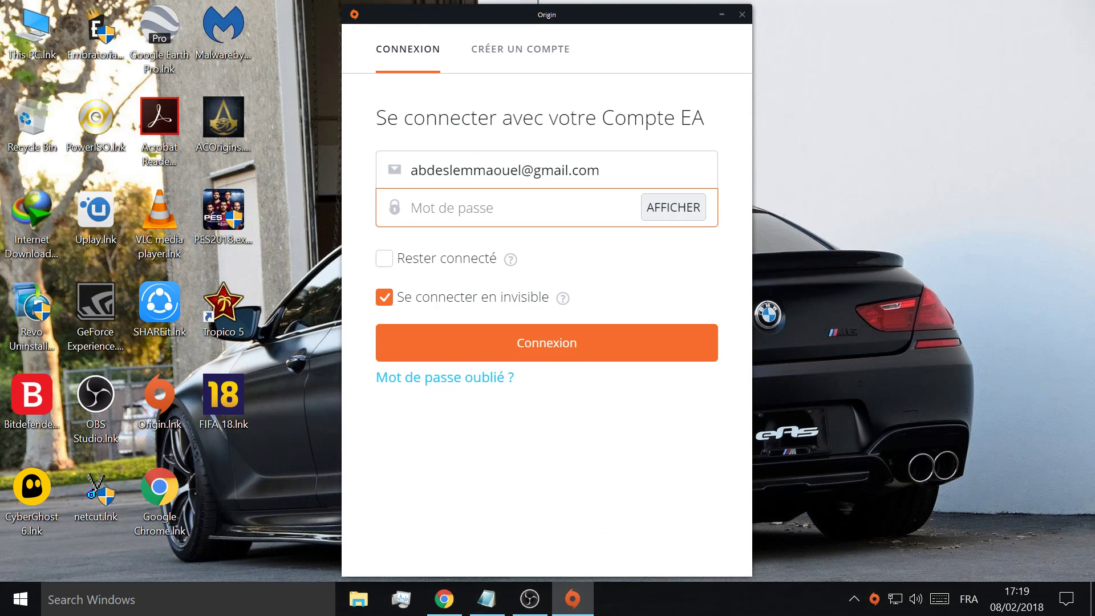
- Sign in to Origin with the saved account e-mail and the account password
left_click_drag(600, 170, 487, 171)
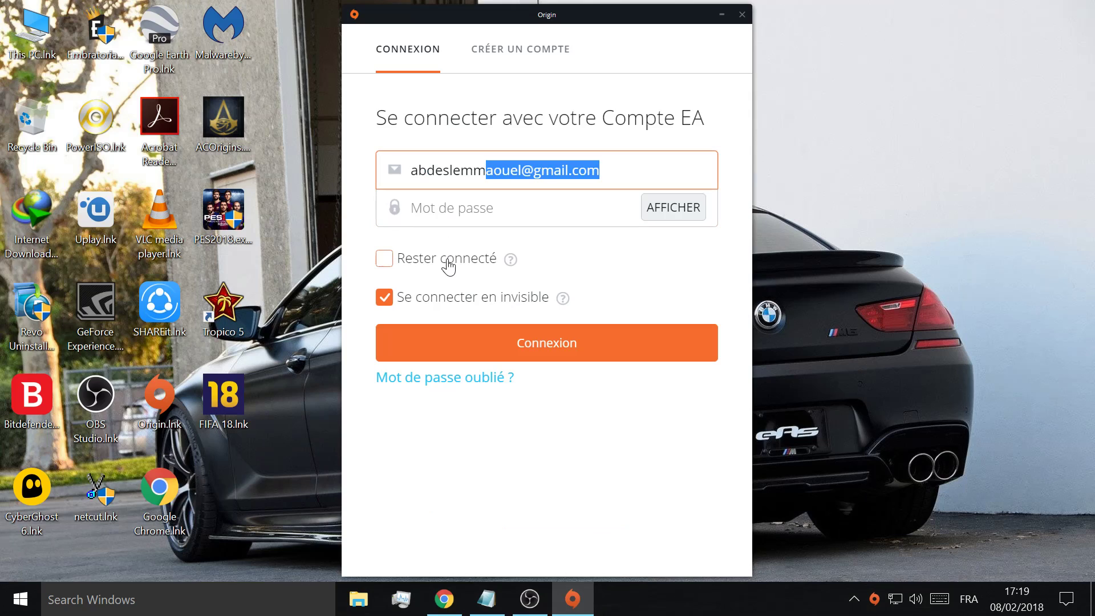
left_click(449, 220)
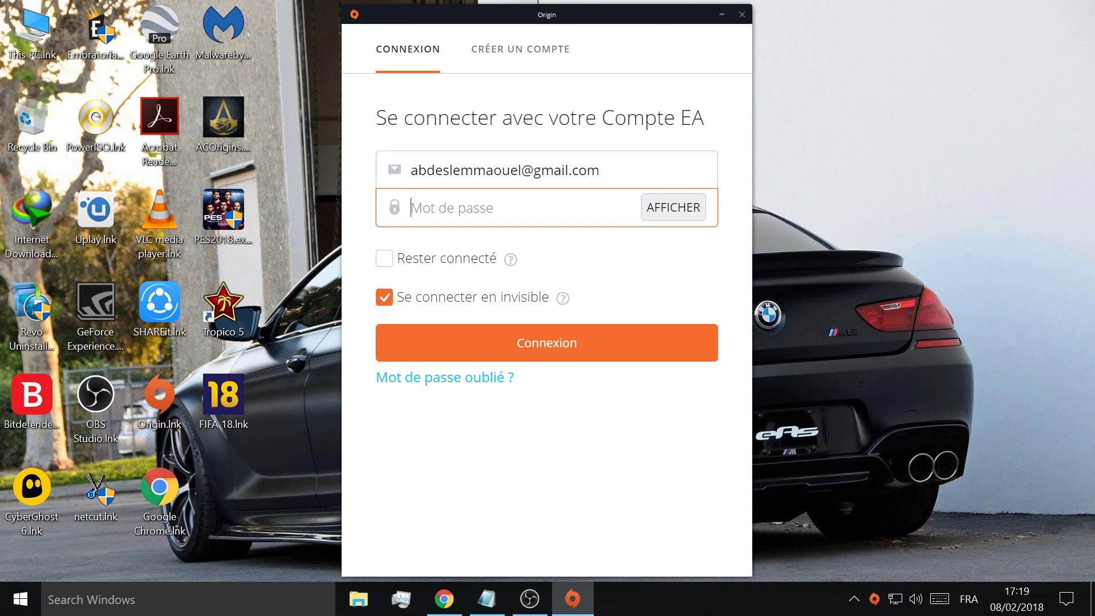
type("A")
key("Caps_Lock")
type("a")
key("Return")
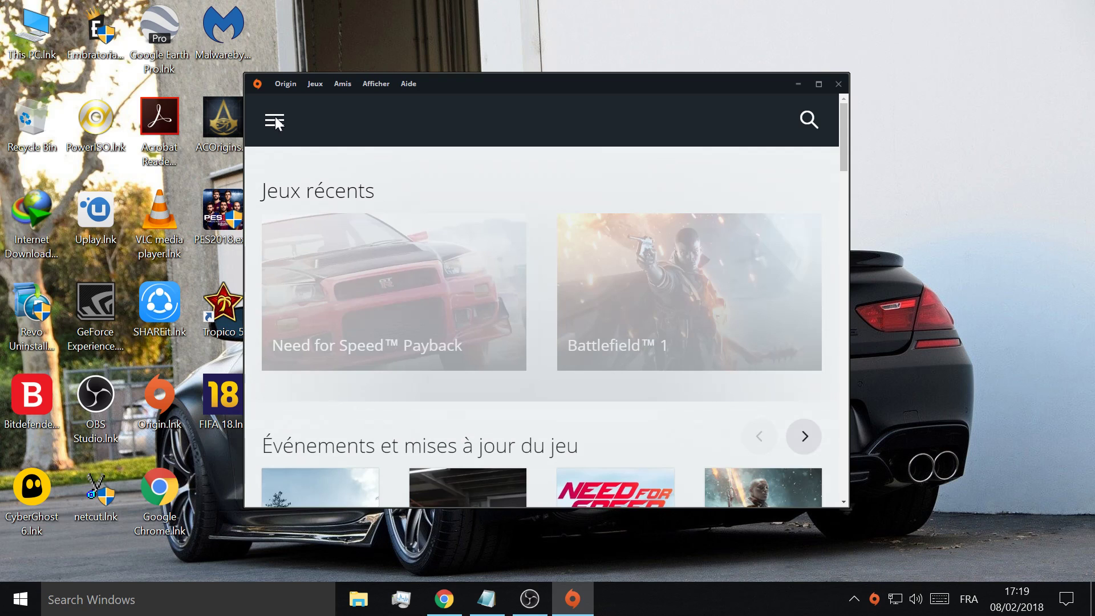
- Open Need for Speed Payback from My Game Library to bring up its download to D:\Origin Games\Need for Speed Payback
scroll(363, 159, "down", 3)
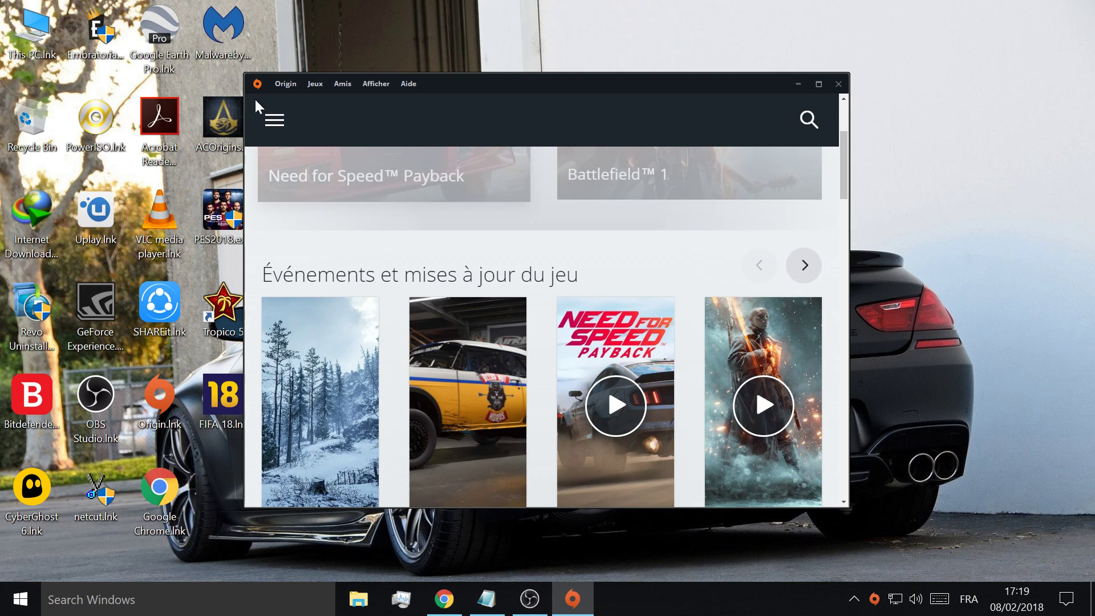
left_click(276, 122)
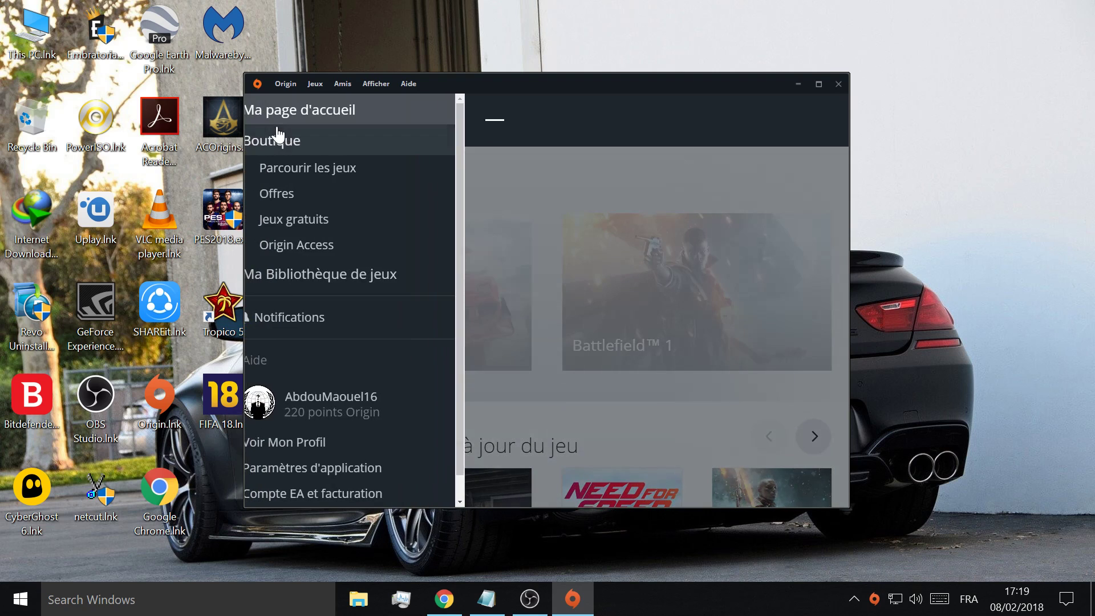
scroll(371, 350, "down", 1)
scroll(305, 238, "up", 1)
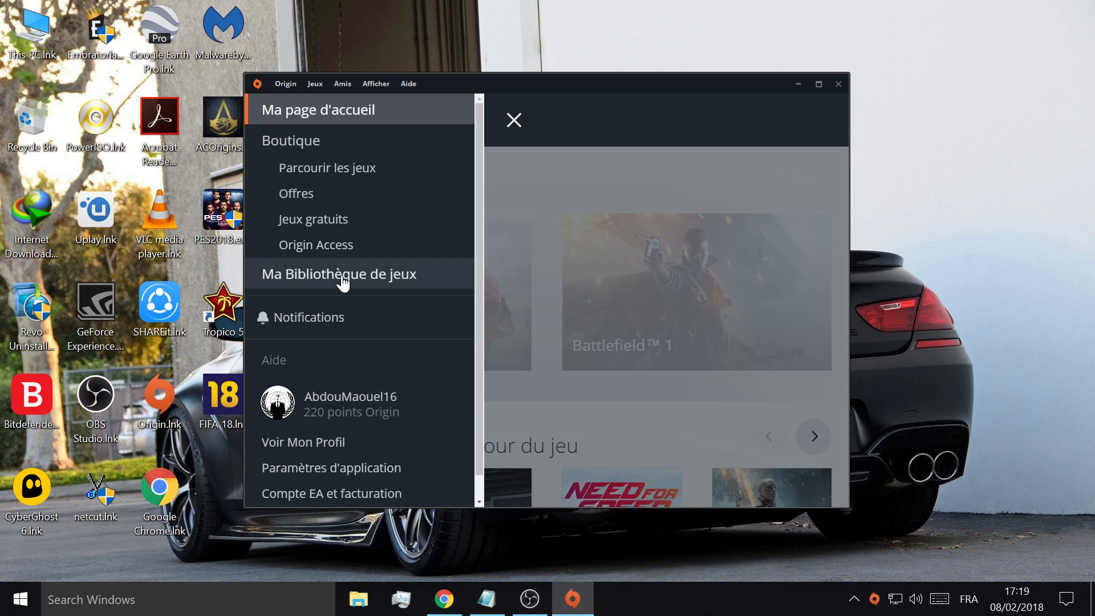
left_click(343, 276)
scroll(707, 419, "down", 1)
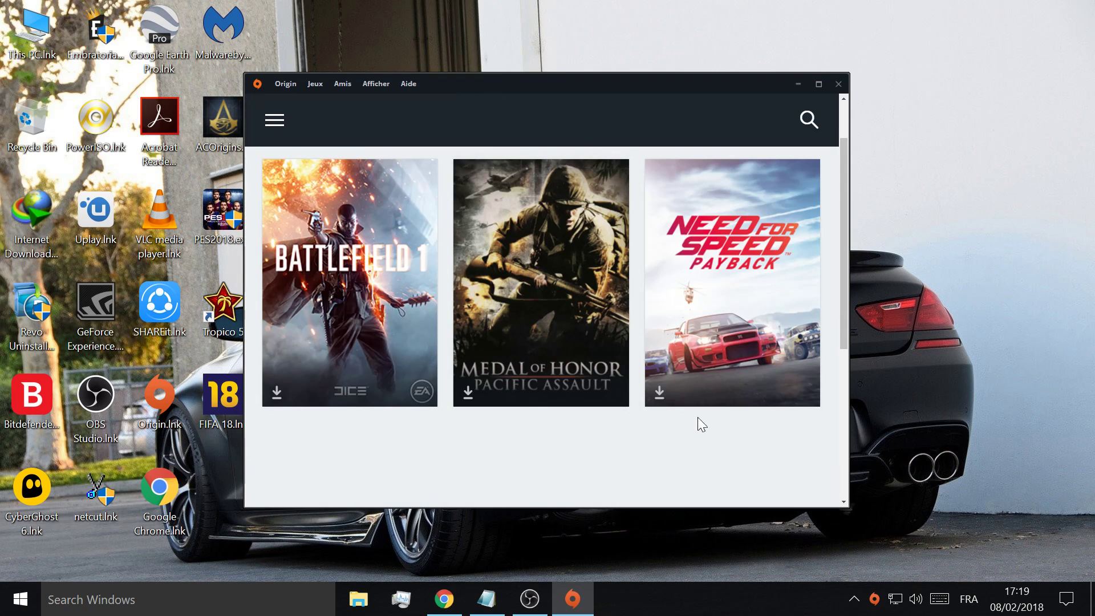
left_click(778, 281)
scroll(599, 302, "down", 4)
scroll(597, 298, "up", 2)
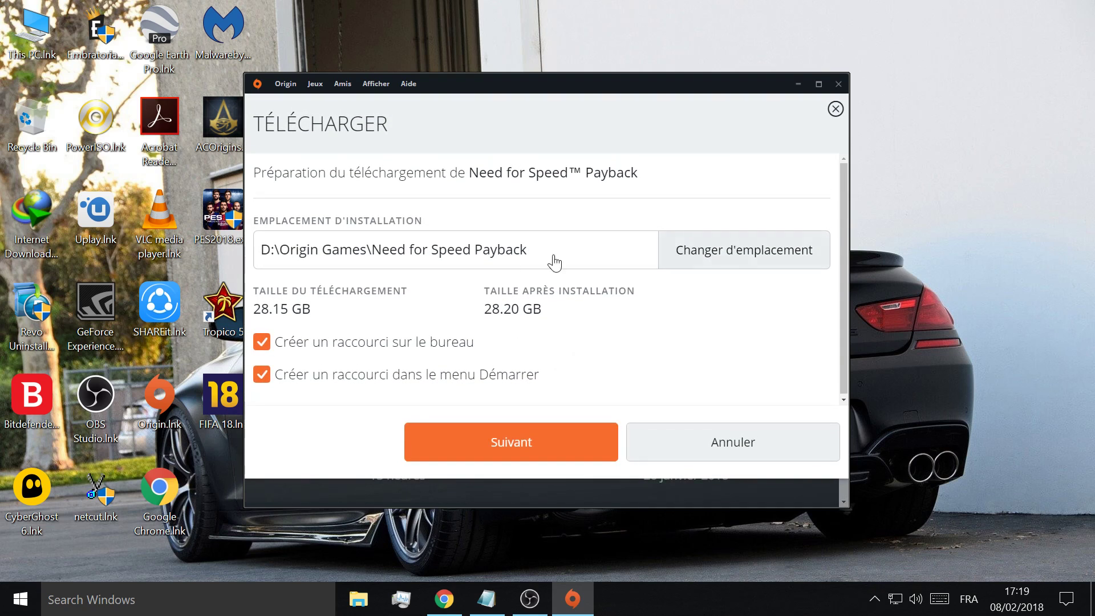
- Accept the install location and licence agreements to start the Need for Speed Payback download
left_click(542, 440)
left_click(456, 348)
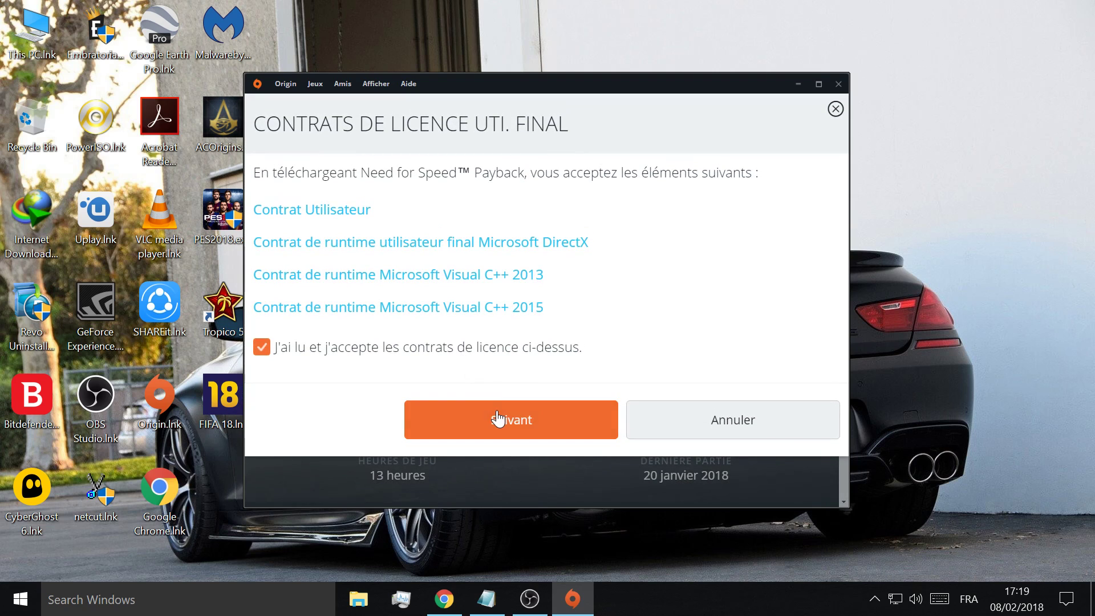
left_click(497, 418)
scroll(515, 364, "down", 3)
scroll(501, 211, "up", 3)
- Cancel the Need for Speed Payback download from the progress flyout and close Origin
left_click(276, 119)
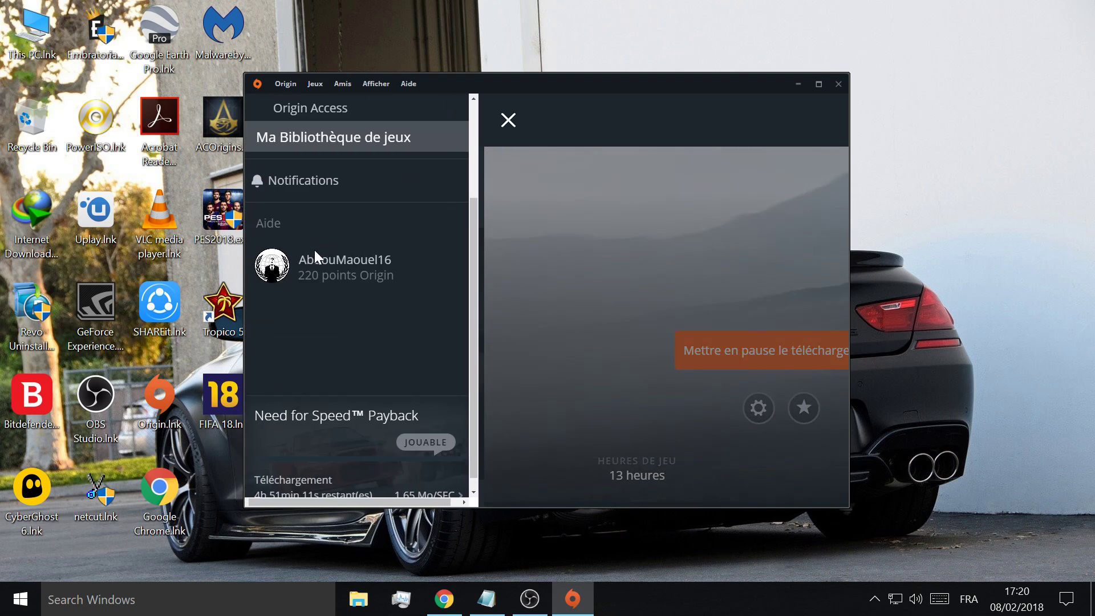
scroll(354, 297, "down", 1)
left_click(384, 429)
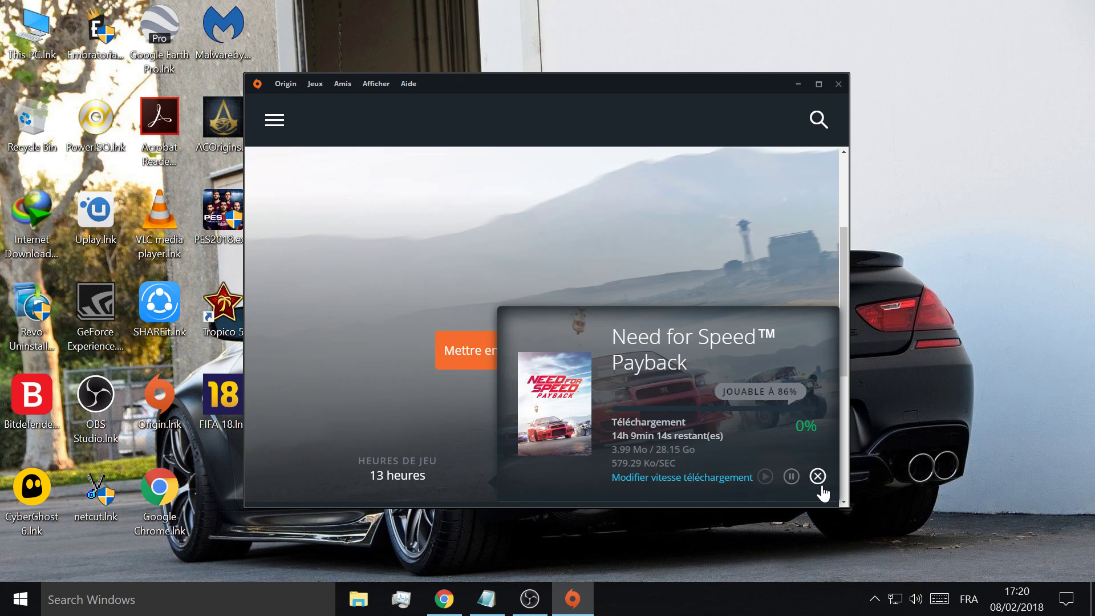
left_click(820, 483)
left_click(548, 331)
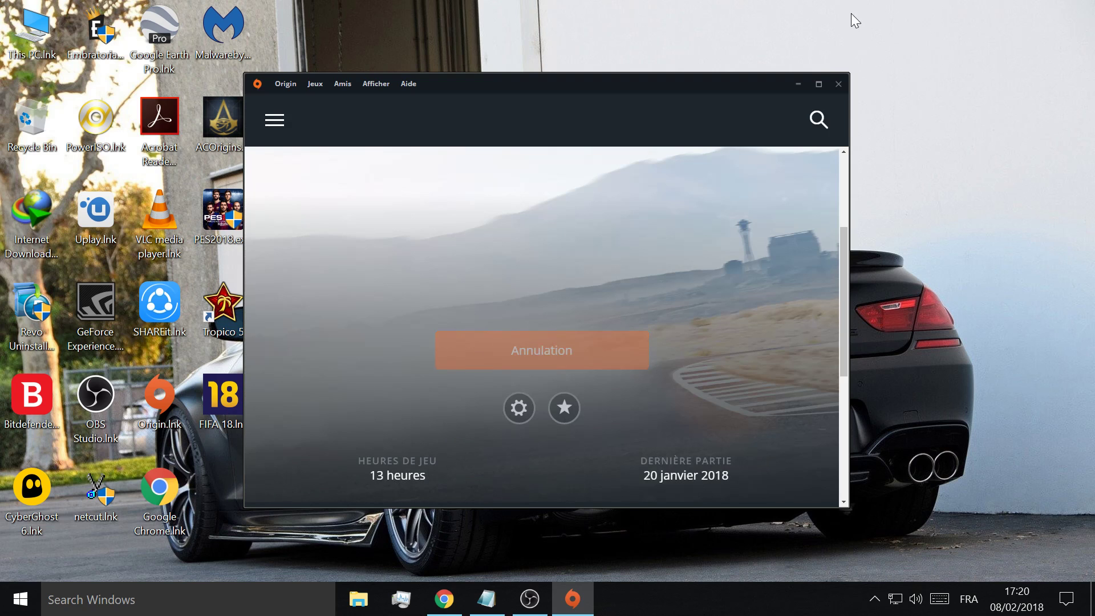
left_click(839, 84)
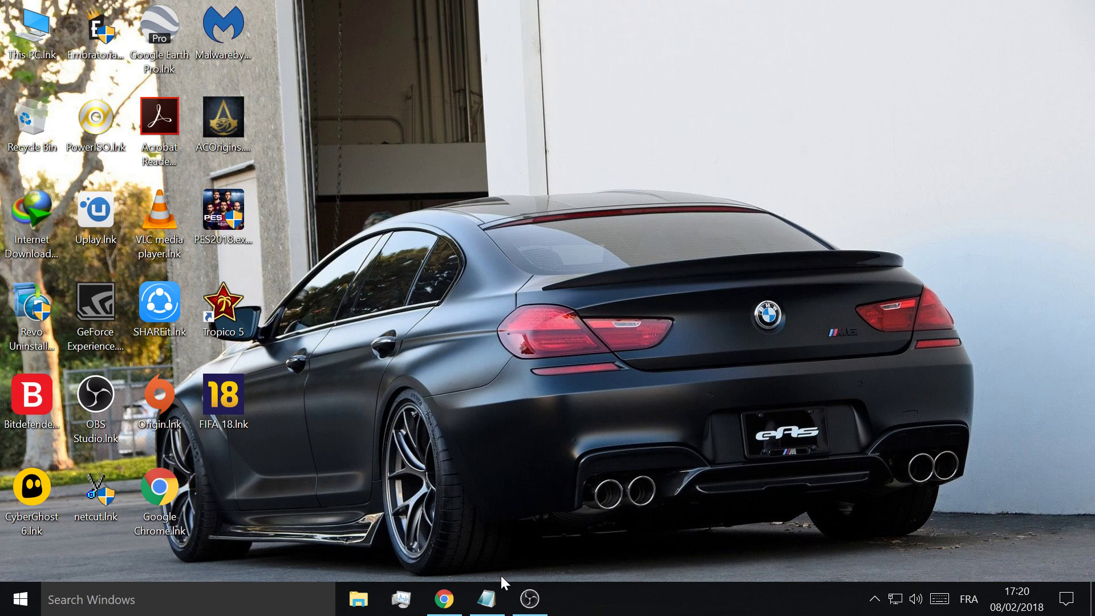
- Go through step 3's first part: turn off the internet, then go to advanced firewall settings
left_click(487, 598)
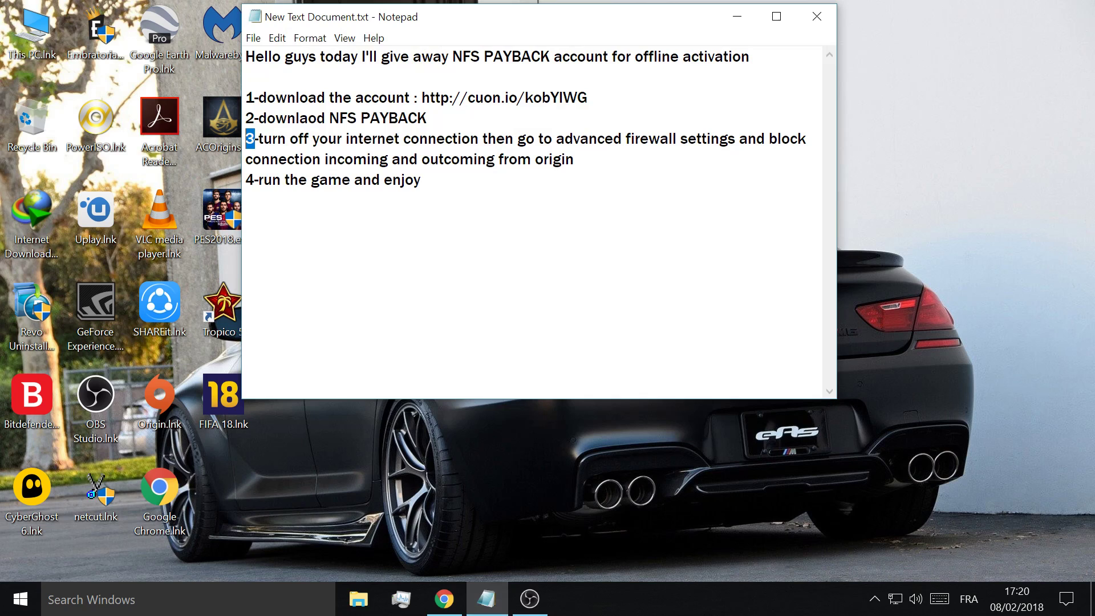
double_click(274, 139)
double_click(299, 139)
double_click(327, 139)
double_click(373, 138)
double_click(441, 139)
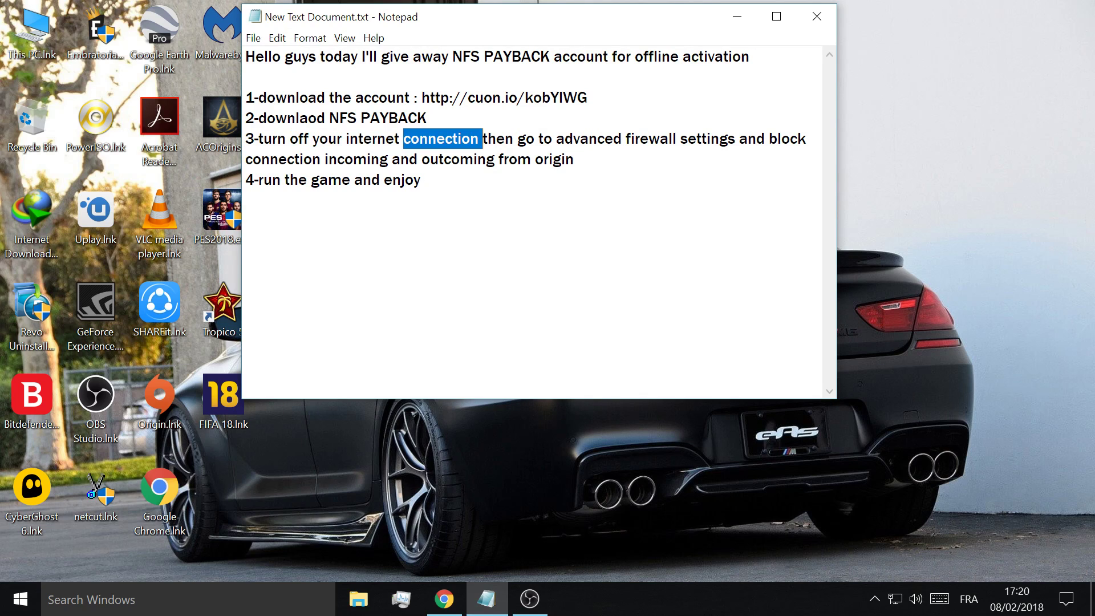
double_click(500, 139)
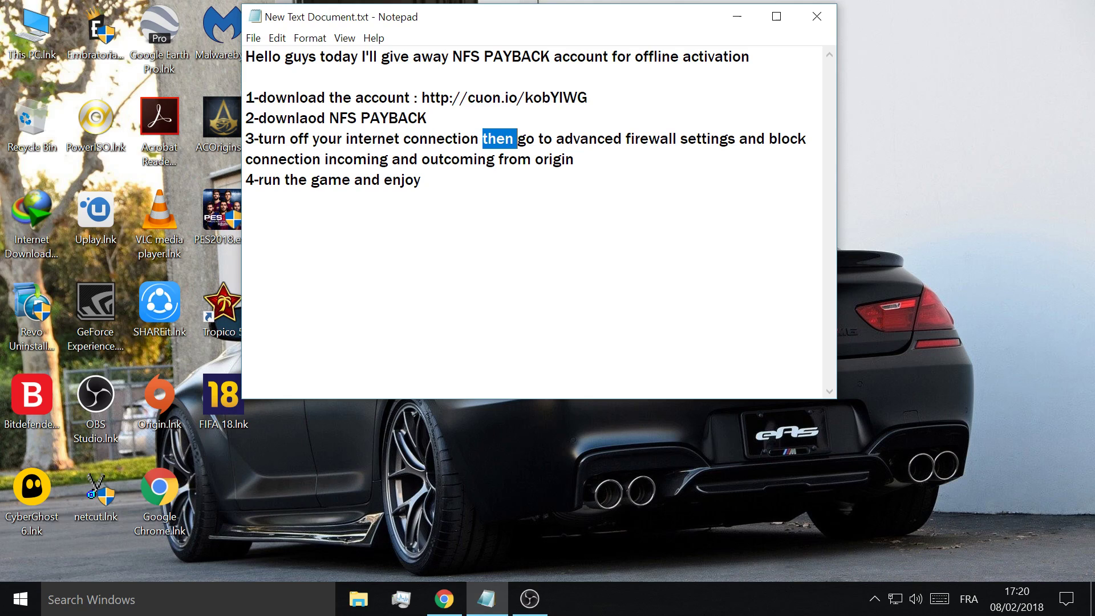
double_click(526, 139)
left_click(544, 139)
double_click(544, 139)
double_click(588, 139)
double_click(650, 138)
double_click(711, 139)
left_click(757, 138)
- Go through the rest of step 3: block incoming and outgoing connections from Origin
double_click(754, 139)
left_click(798, 139)
double_click(798, 138)
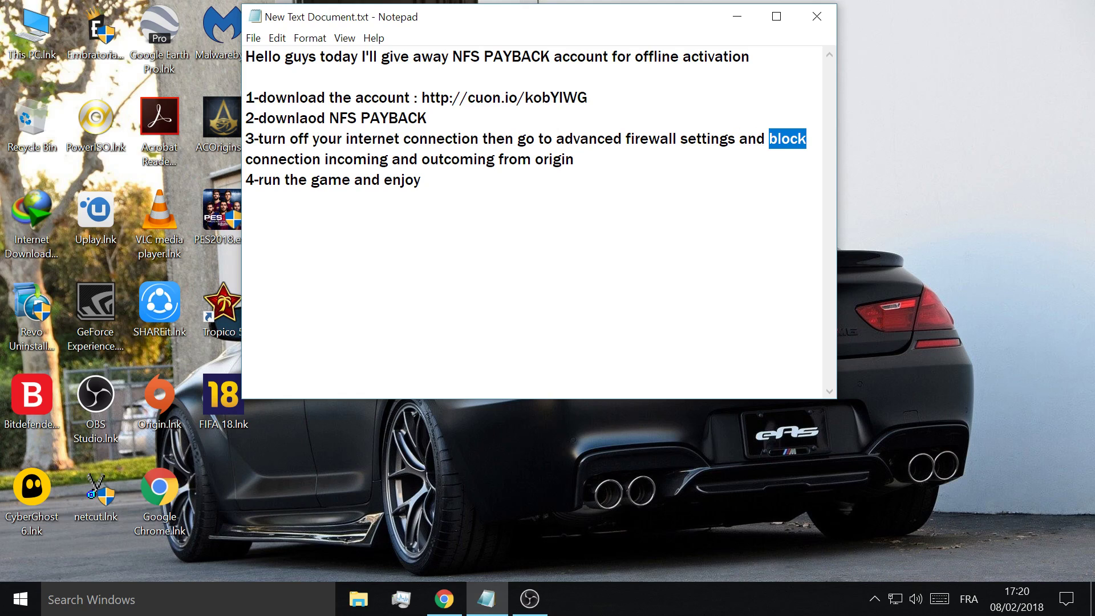
double_click(282, 159)
left_click(354, 159)
double_click(353, 159)
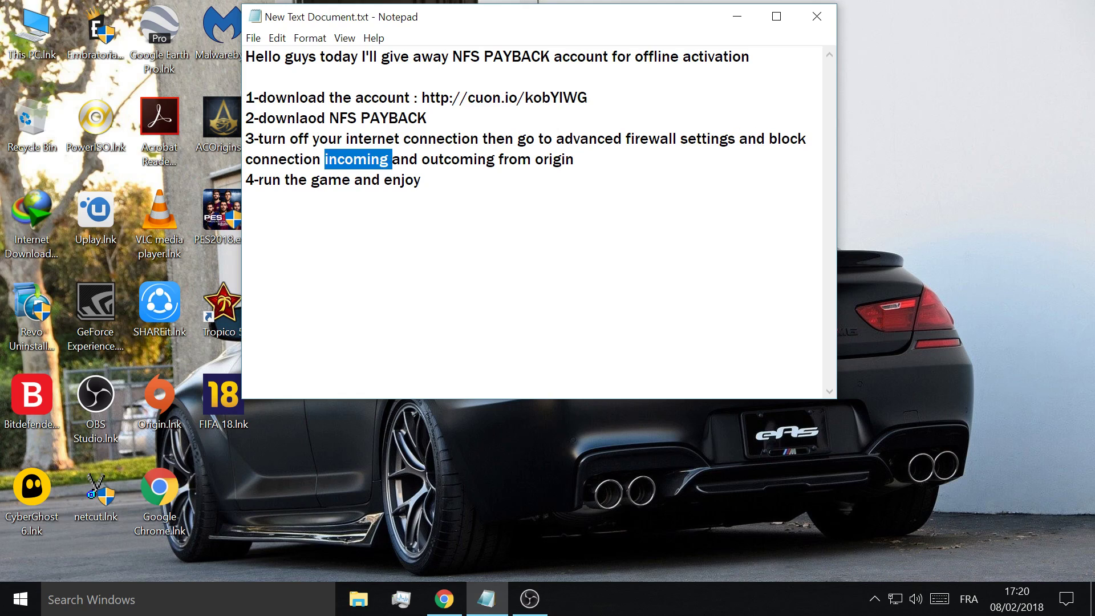
double_click(406, 159)
double_click(459, 159)
double_click(515, 159)
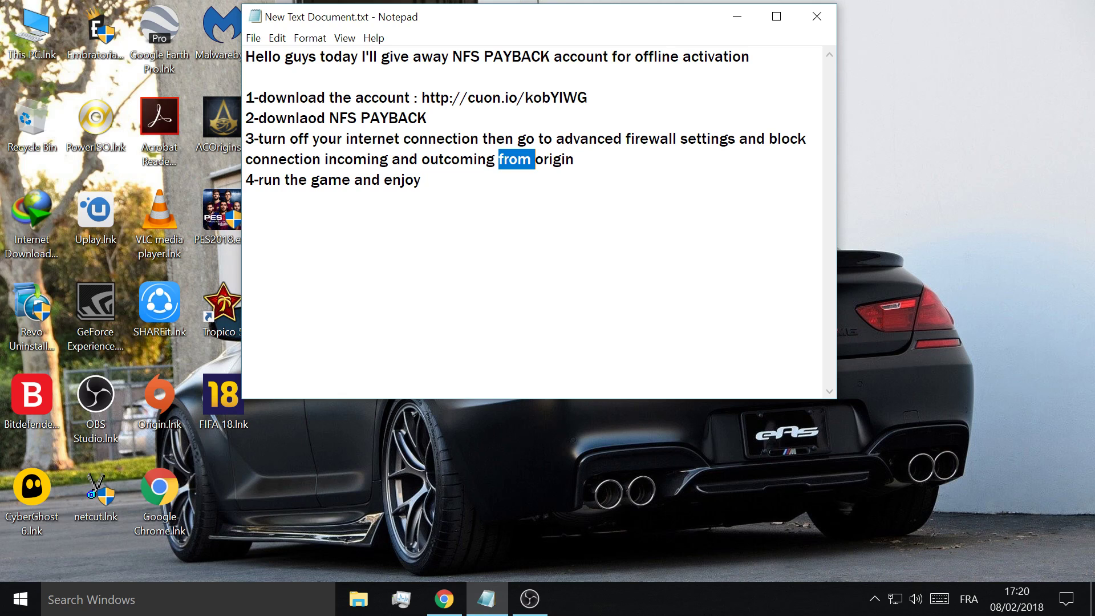
double_click(554, 159)
left_click(392, 180)
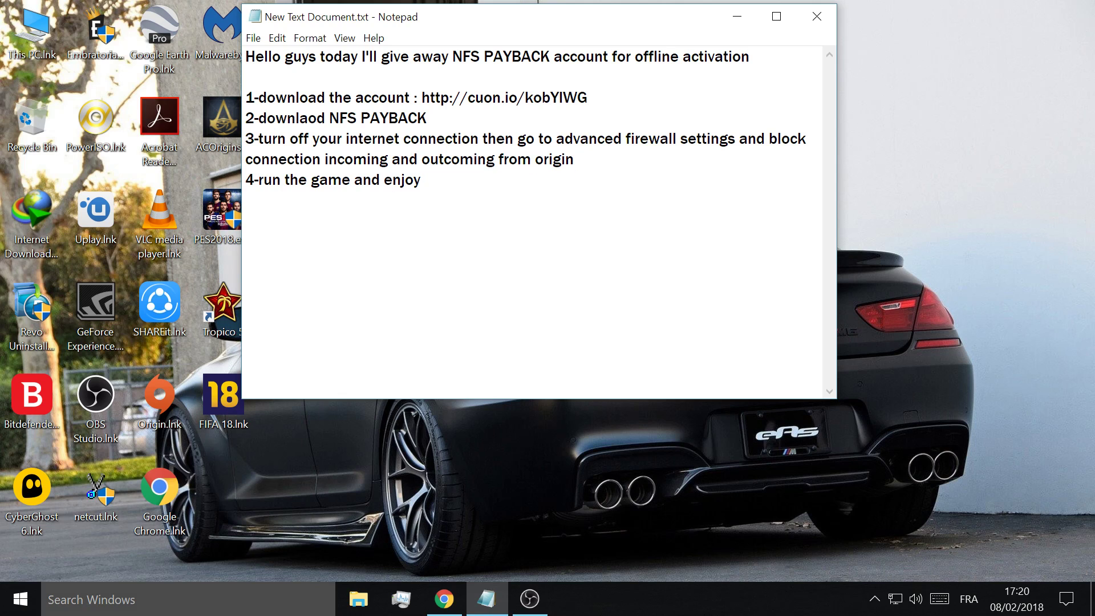
- Search 'fire' to open Windows Defender Firewall with Advanced Security and view Inbound Rules
left_click(143, 605)
type("advac")
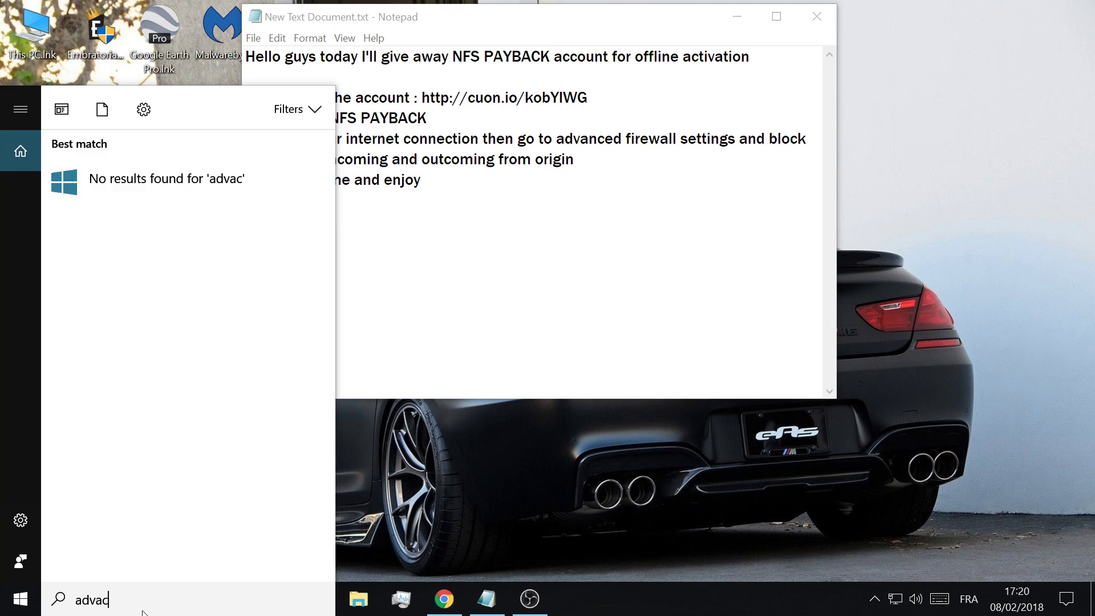
key("BackSpace")
key("BackSpace")
key("BackSpace")
key("BackSpace")
key("BackSpace")
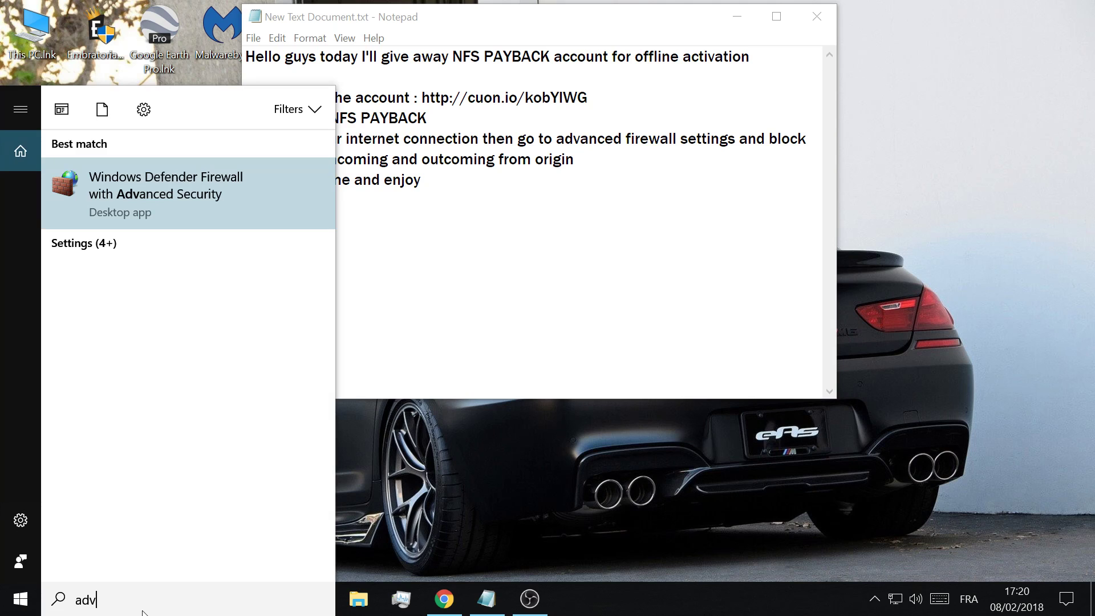
type("fire")
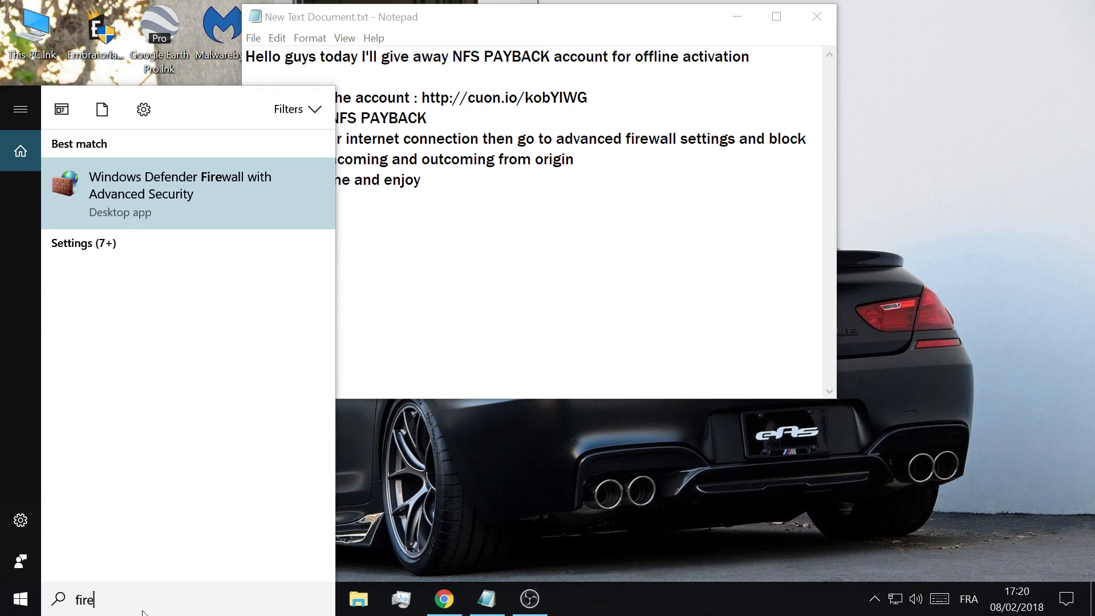
key("Return")
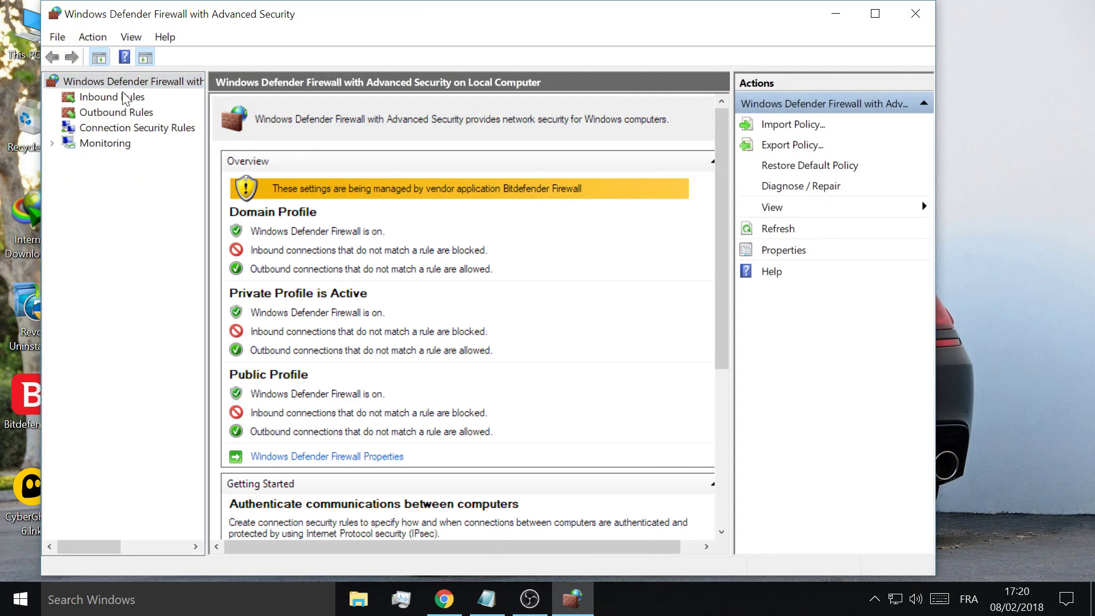
left_click(129, 100)
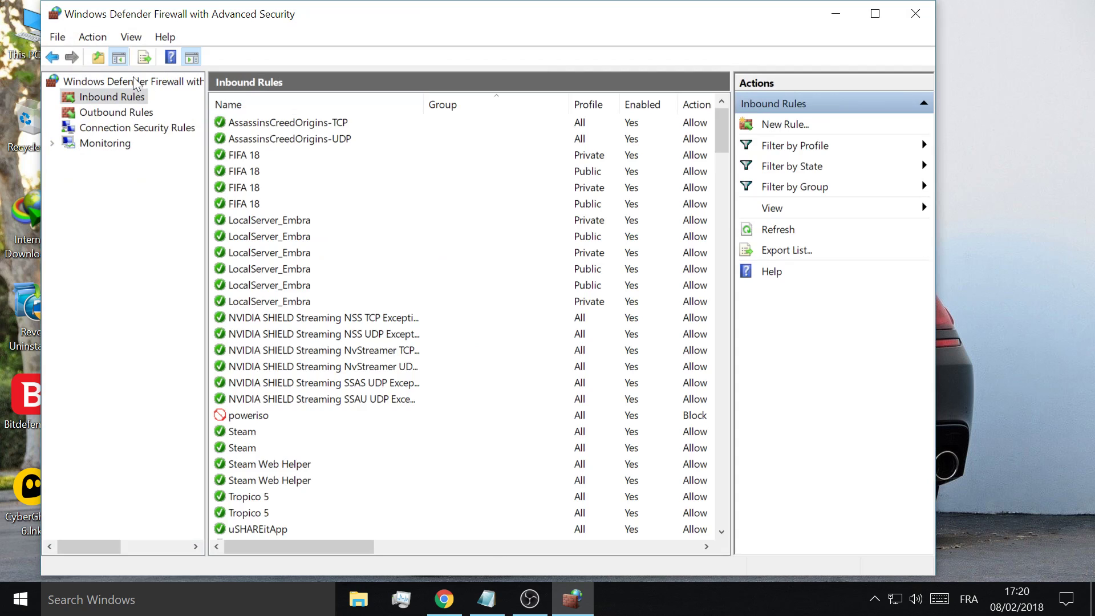
- Start a new program-type inbound rule targeting Origin.exe in C:\Program Files (x86)\Origin
left_click(789, 127)
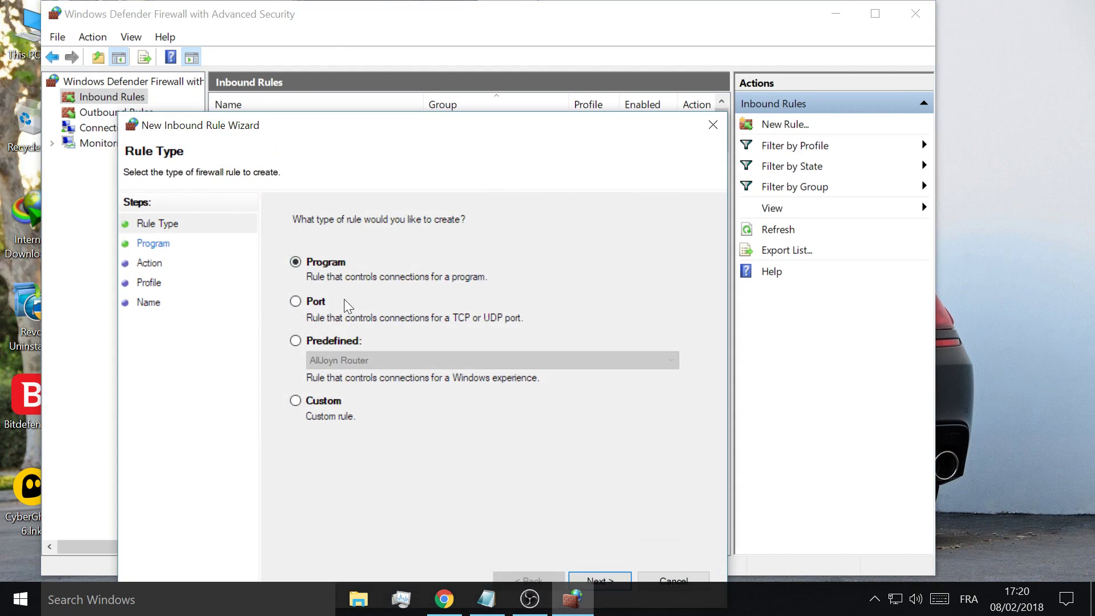
left_click(607, 581)
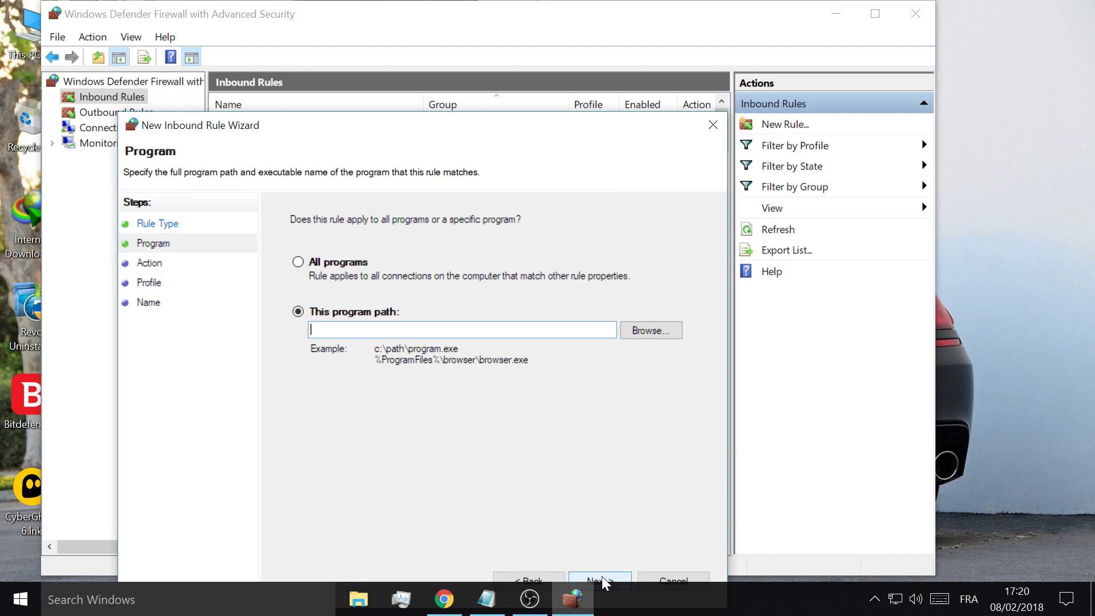
left_click(649, 332)
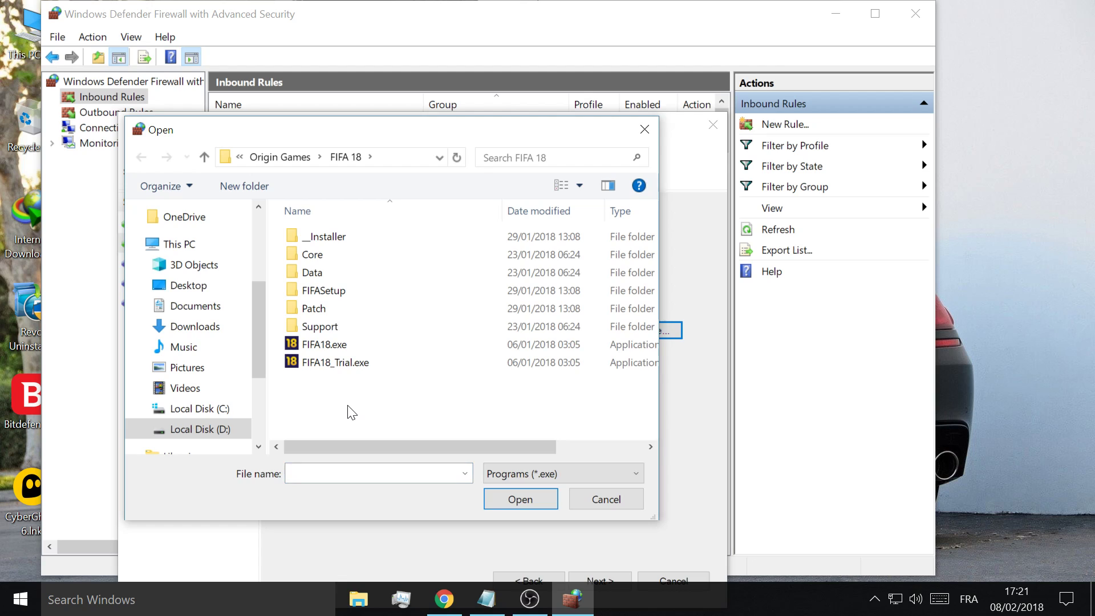
key("alt+Up")
key("alt+Up")
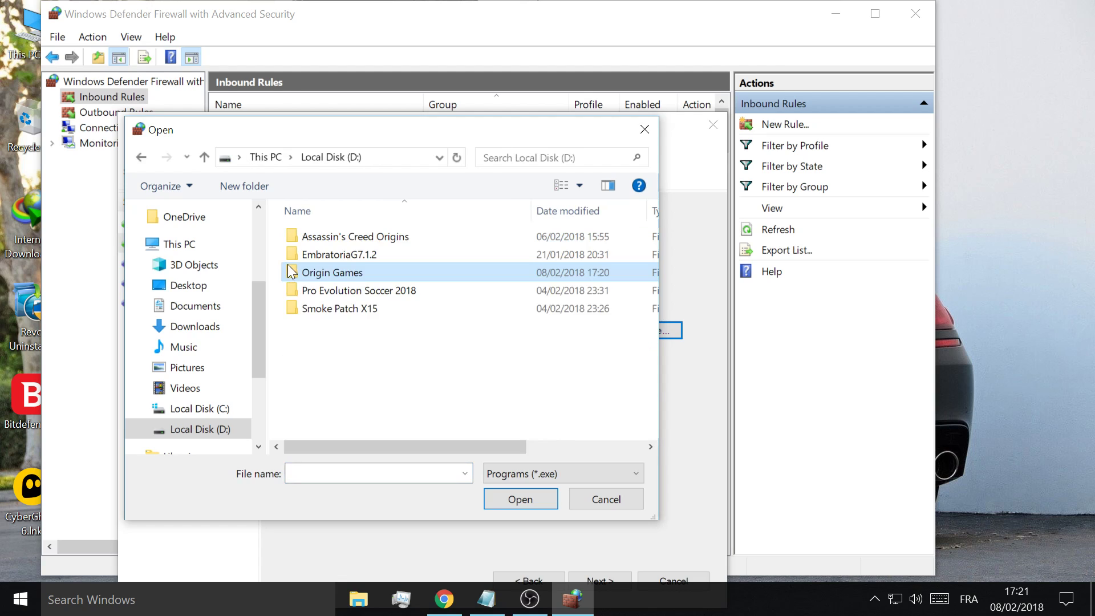
double_click(325, 275)
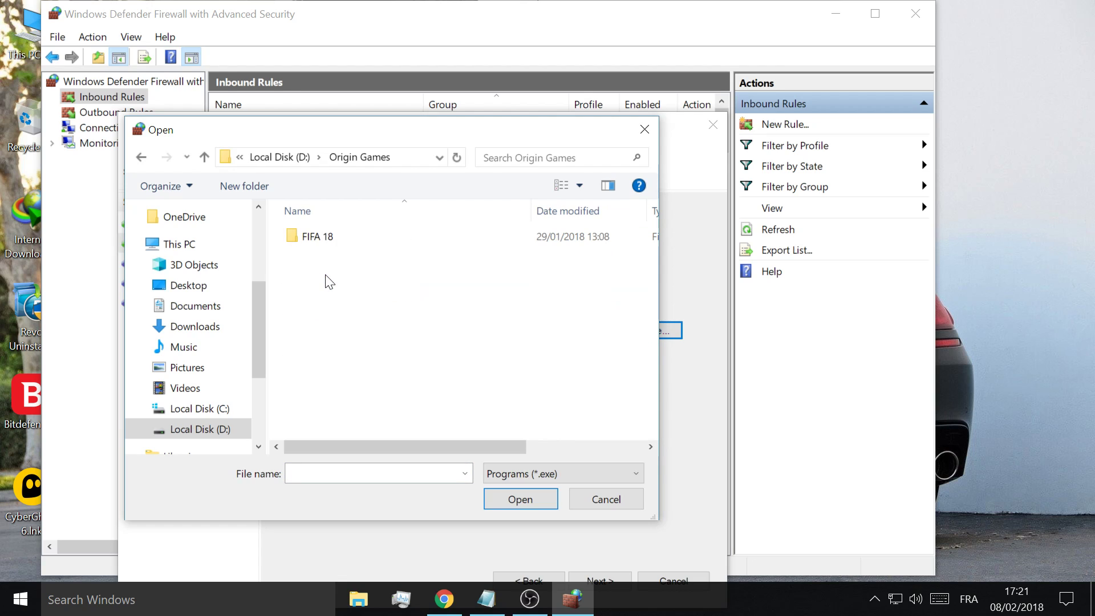
key("alt+Up")
key("alt+Up")
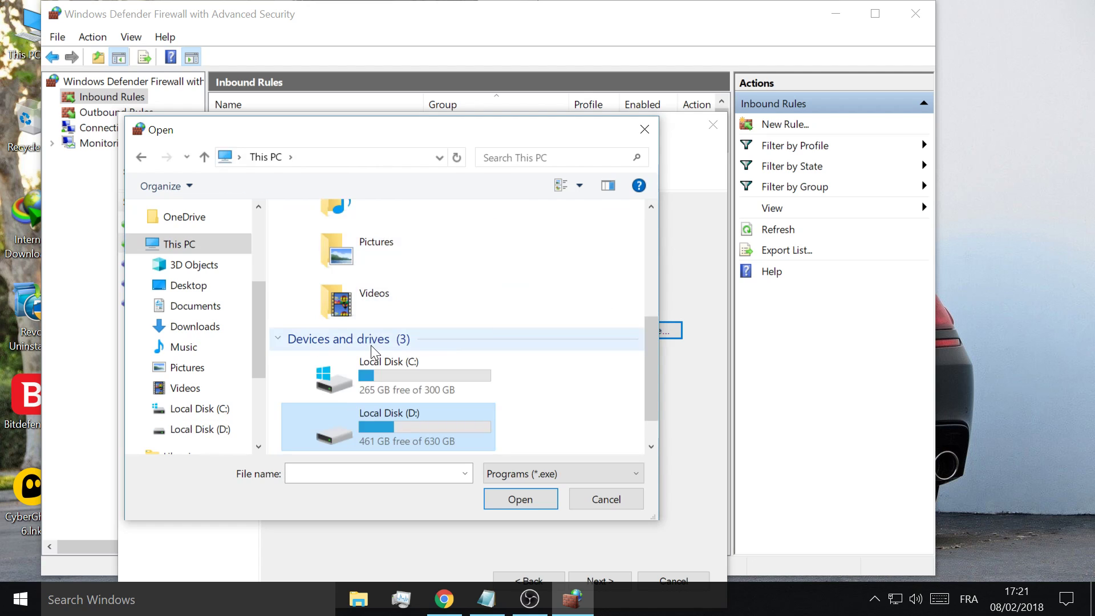
double_click(372, 365)
double_click(343, 255)
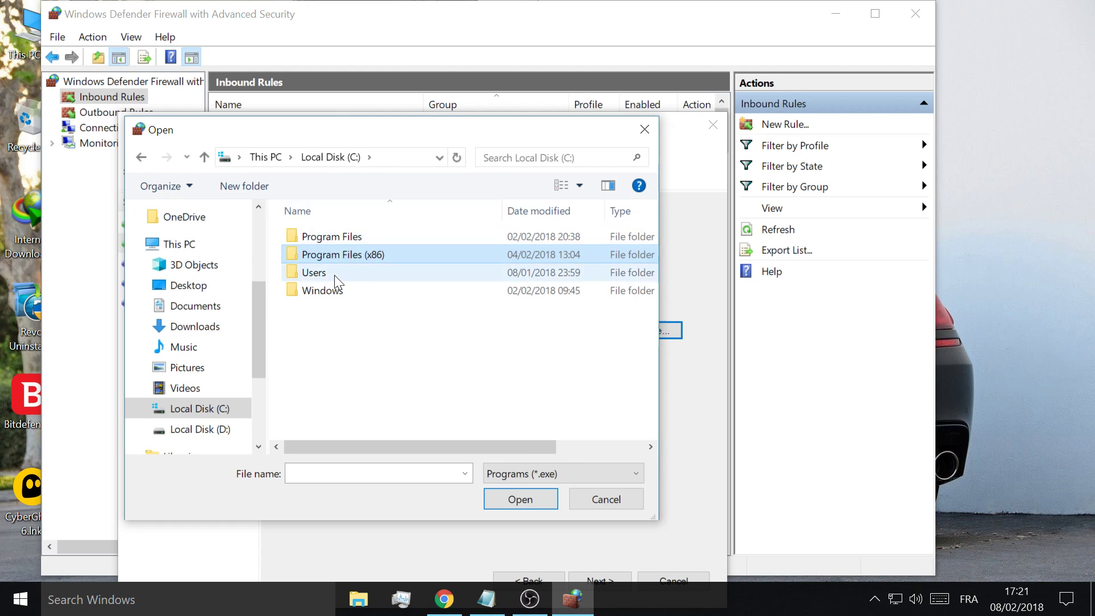
scroll(349, 358, "down", 5)
scroll(350, 356, "up", 1)
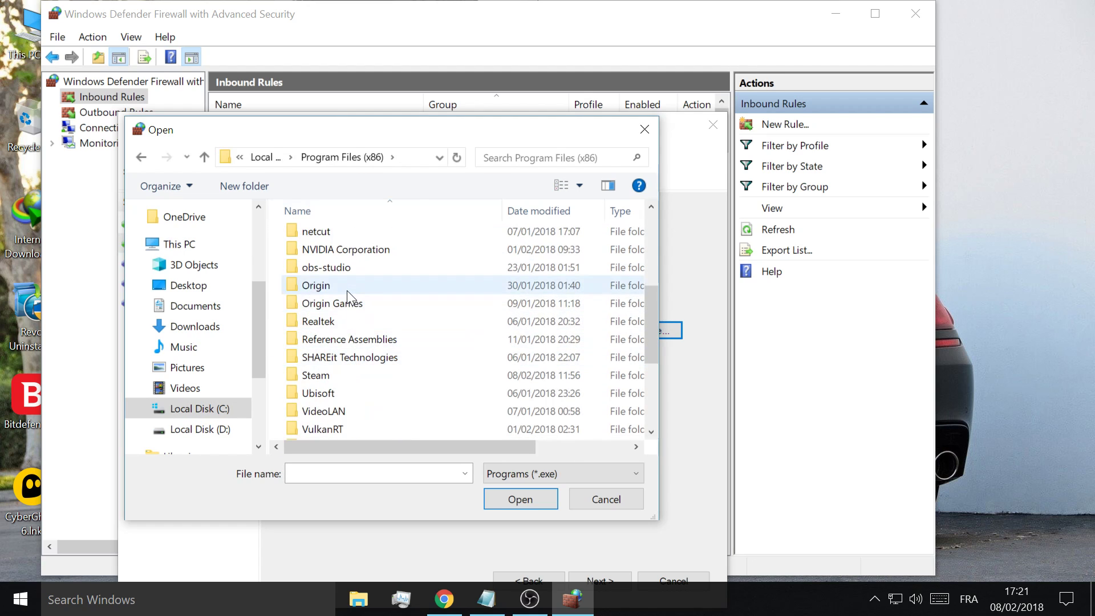
double_click(347, 290)
scroll(349, 302, "down", 4)
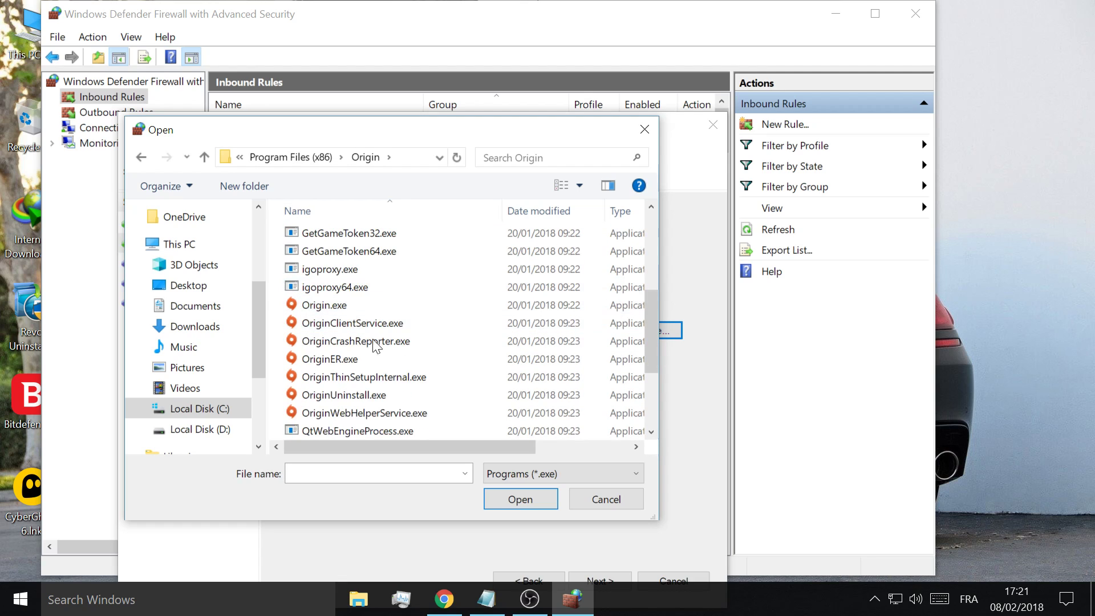
double_click(310, 306)
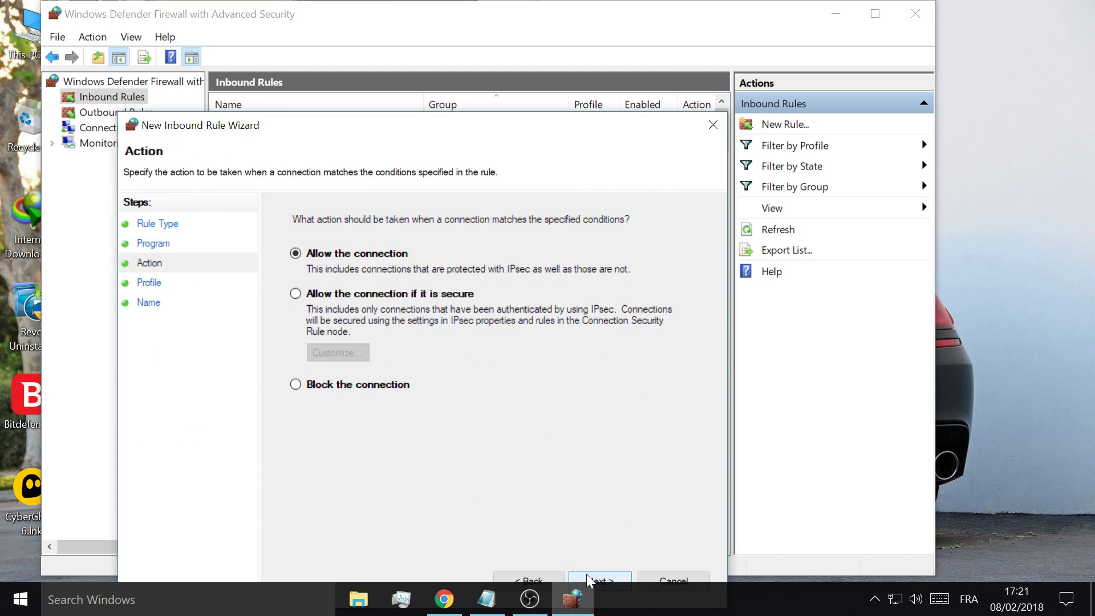
- Set the rule to block the connection on all profiles, name it 'origin', and finish
left_click(339, 382)
left_click(596, 580)
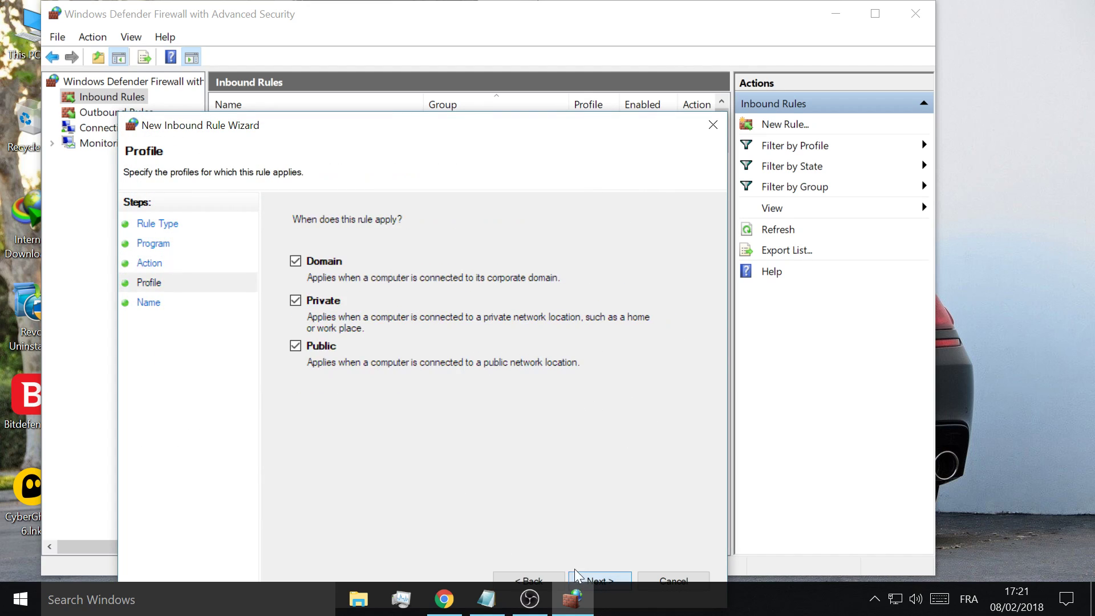
left_click(625, 580)
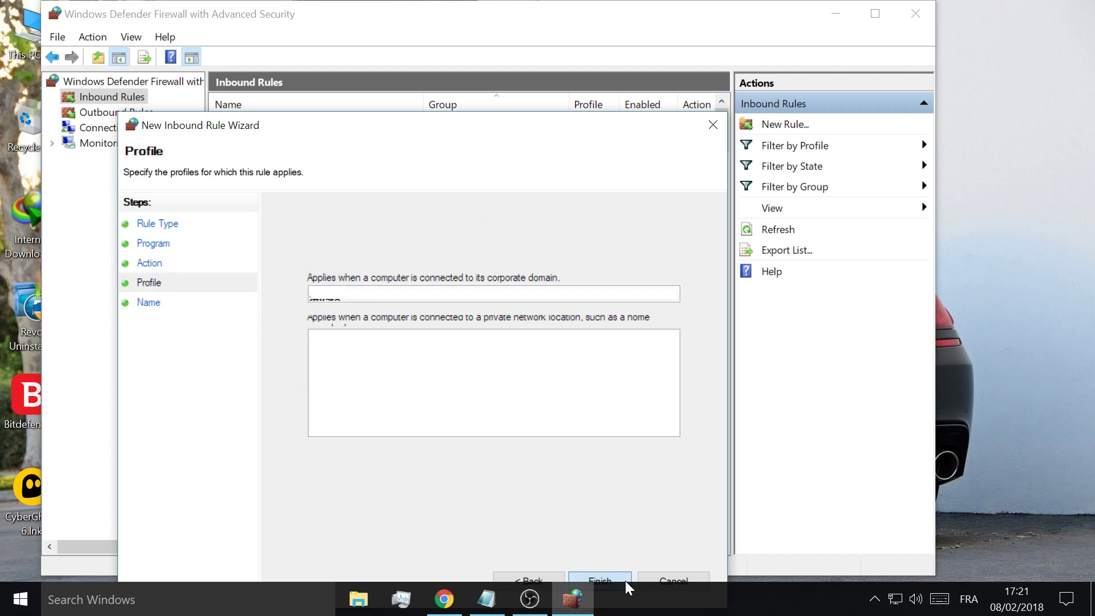
type("origin")
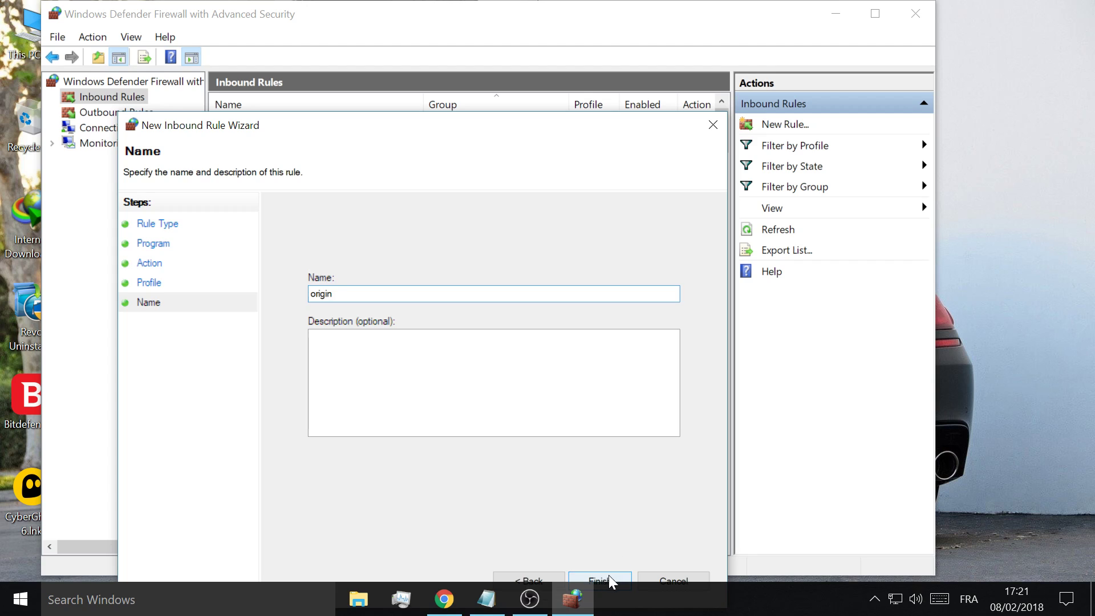
left_click(669, 578)
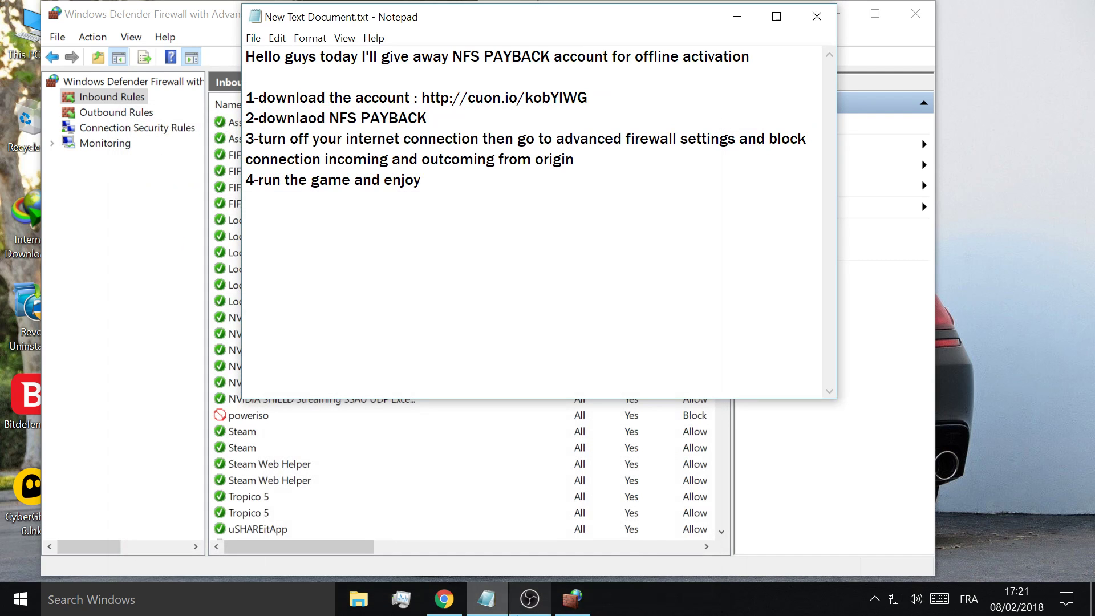
- In Outbound Rules, start a new program rule and select Origin.exe as its program
left_click(78, 114)
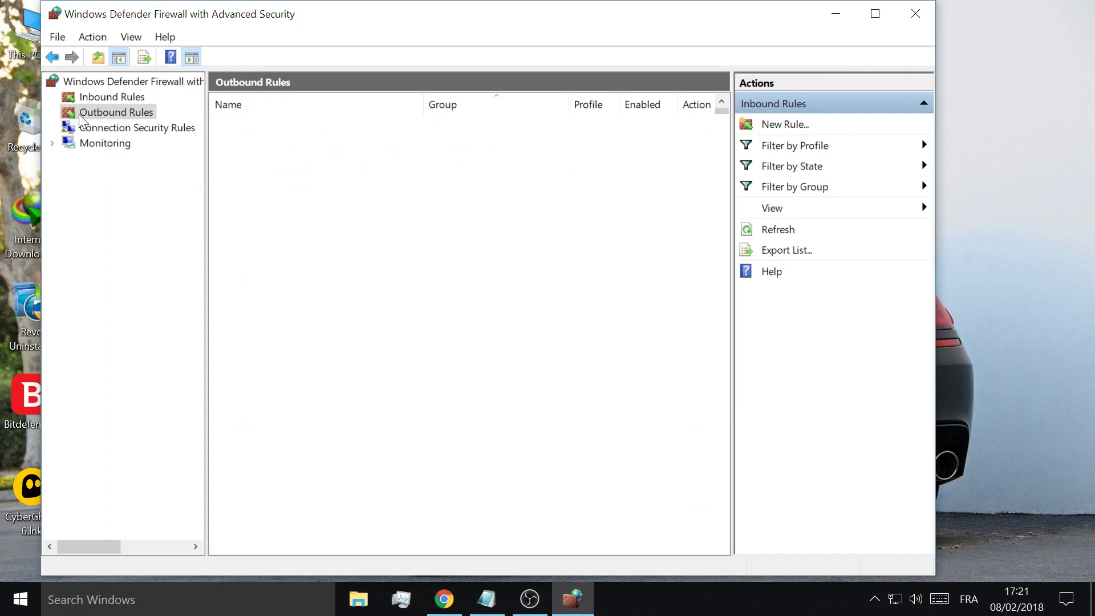
left_click(788, 124)
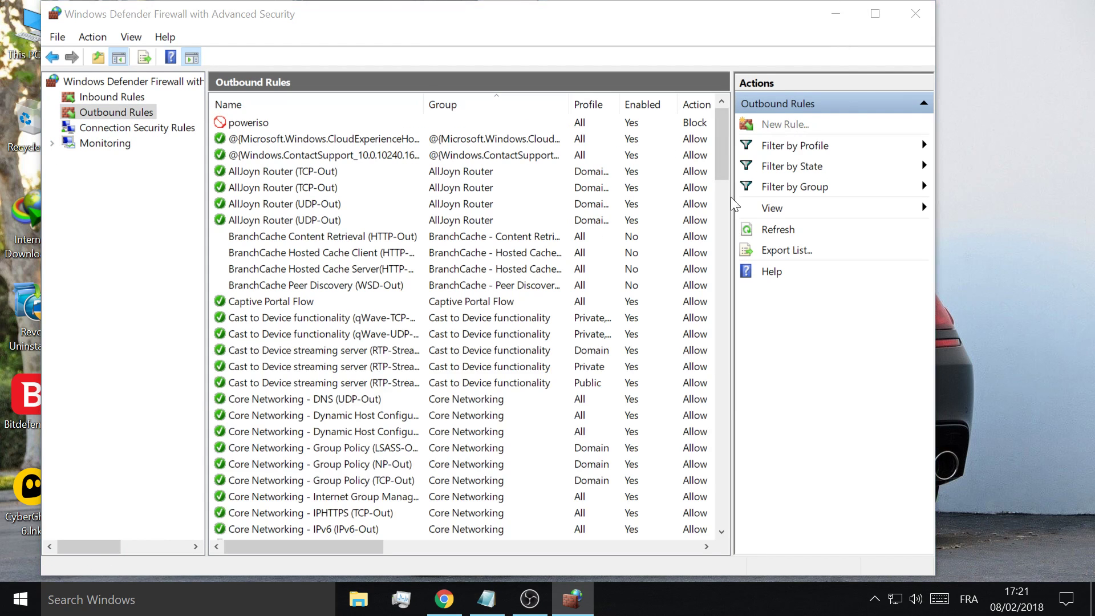
key("Return")
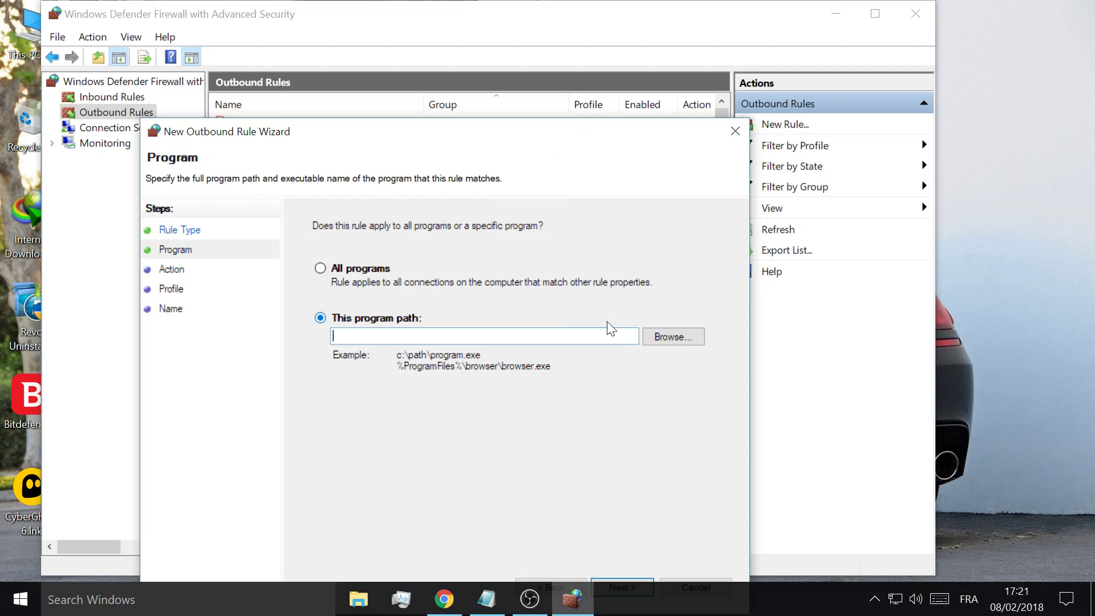
left_click(647, 339)
scroll(349, 371, "down", 3)
double_click(334, 357)
key("Return")
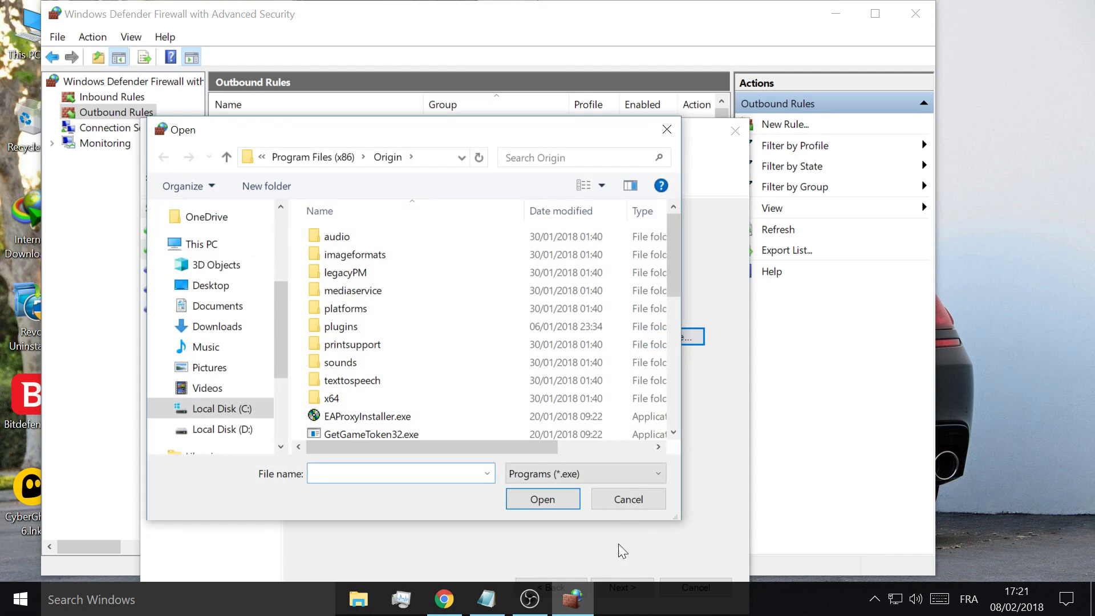
left_click(619, 505)
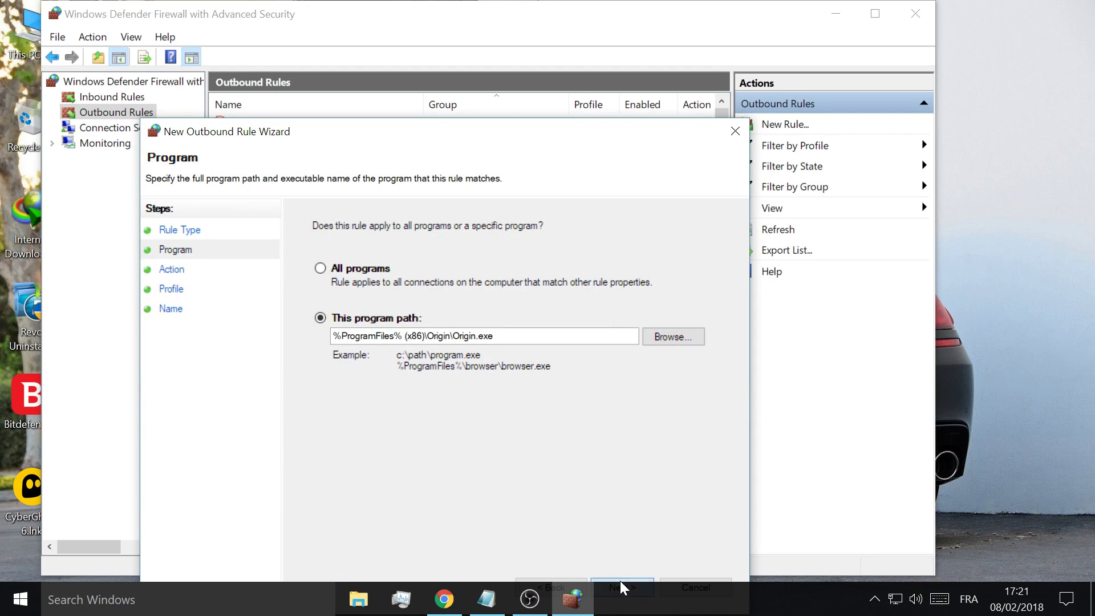
- Cancel the New Outbound Rule wizard and return to the Notepad instructions
left_click(621, 581)
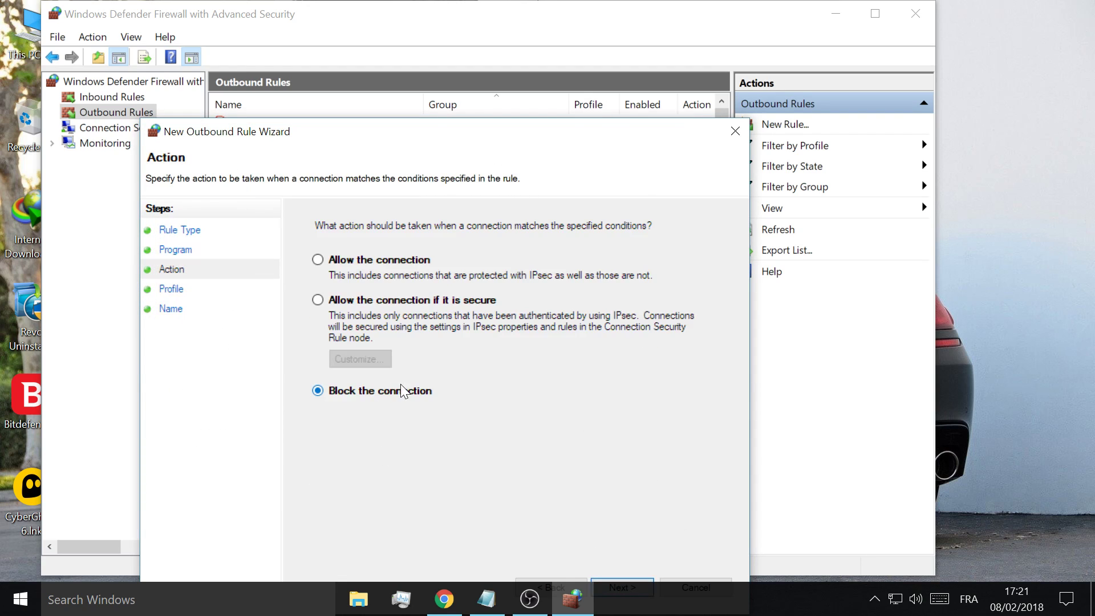
left_click(685, 580)
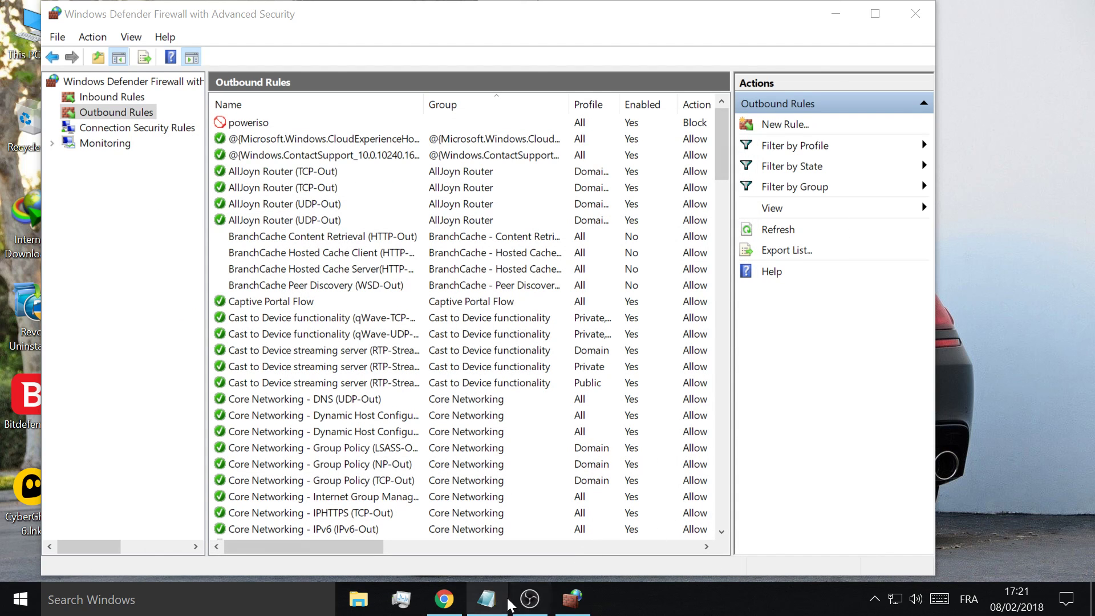
left_click(486, 599)
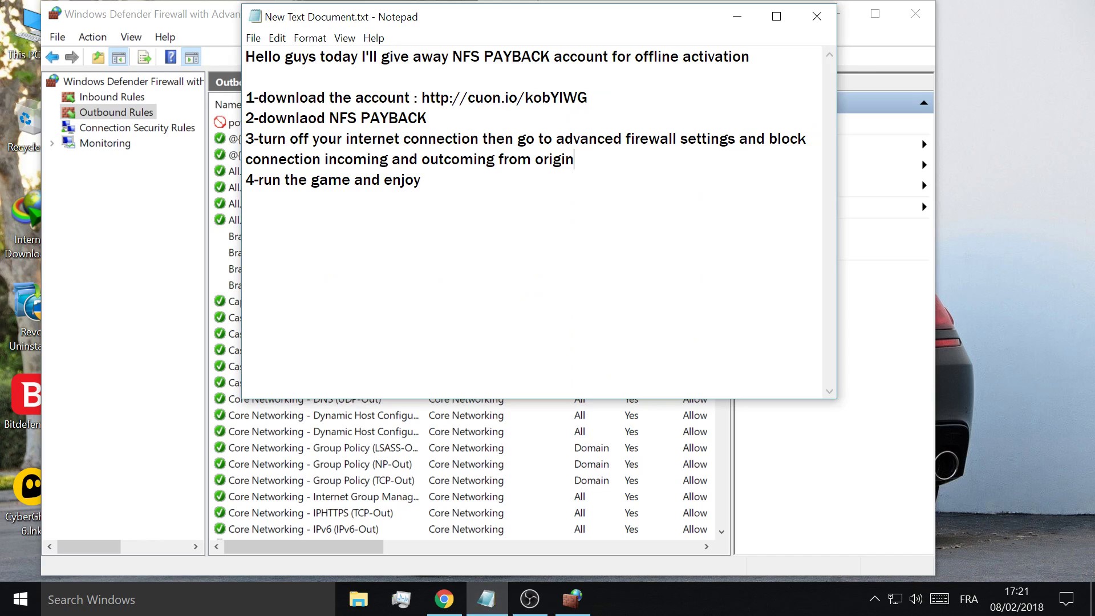
- Below step 3, add 'do the same think for NFSPAYBACK.exe' marked very important
key("Return")
key("Return")
type("d")
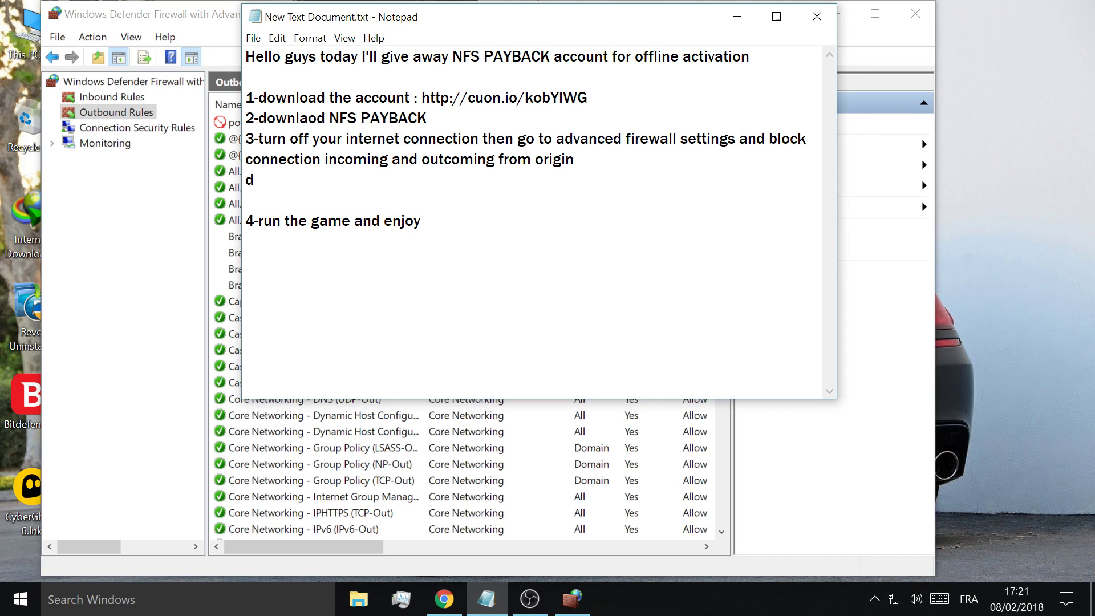
key("BackSpace")
key("Return")
type("so")
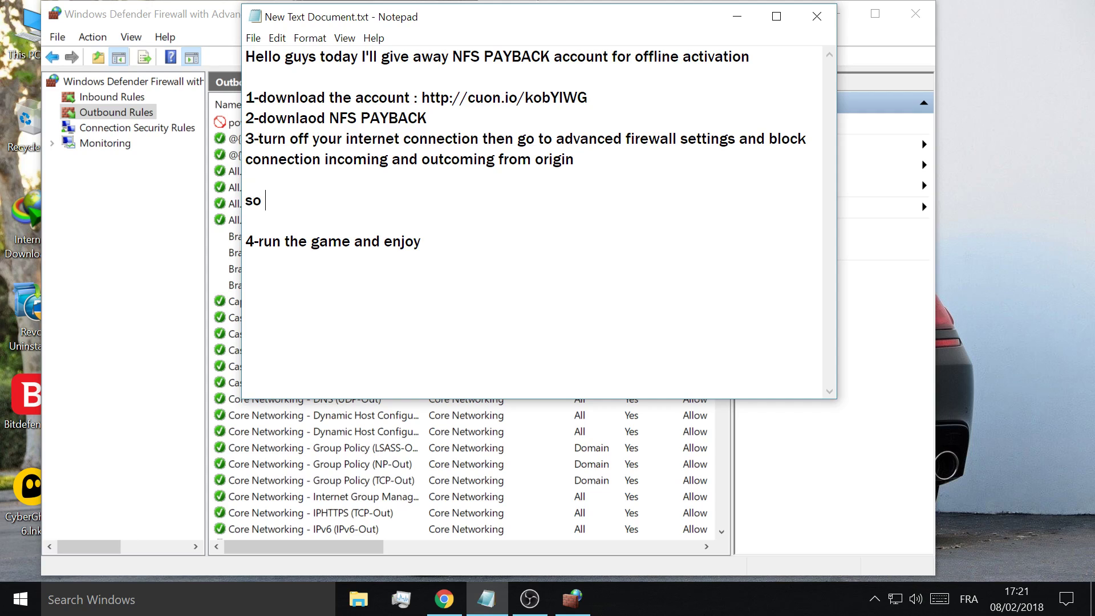
key("BackSpace")
key("BackSpace")
type("do the same think f")
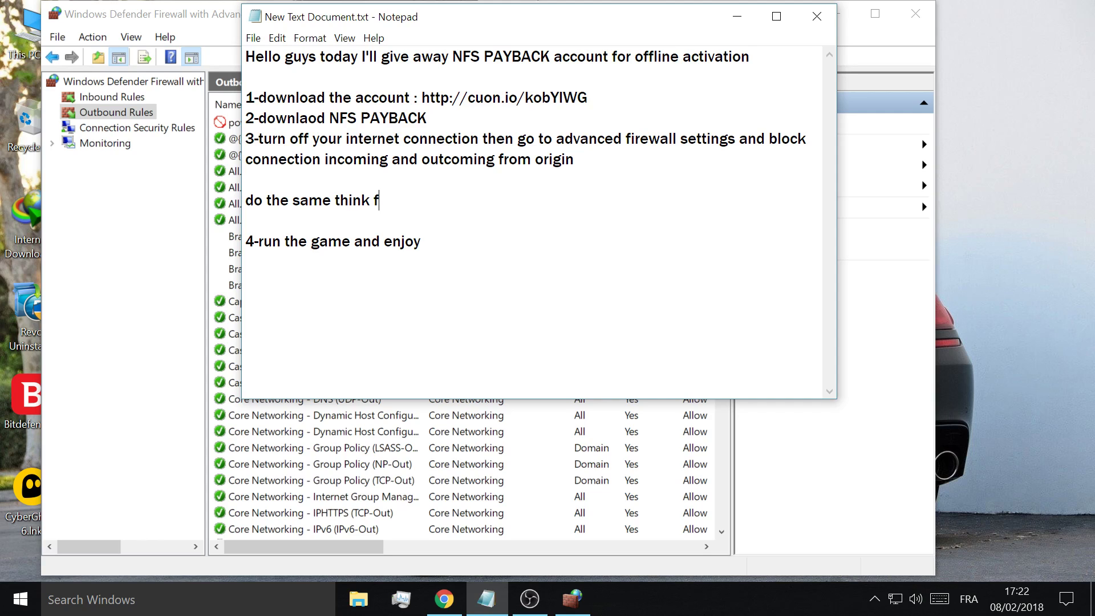
type("or NFSPAYC")
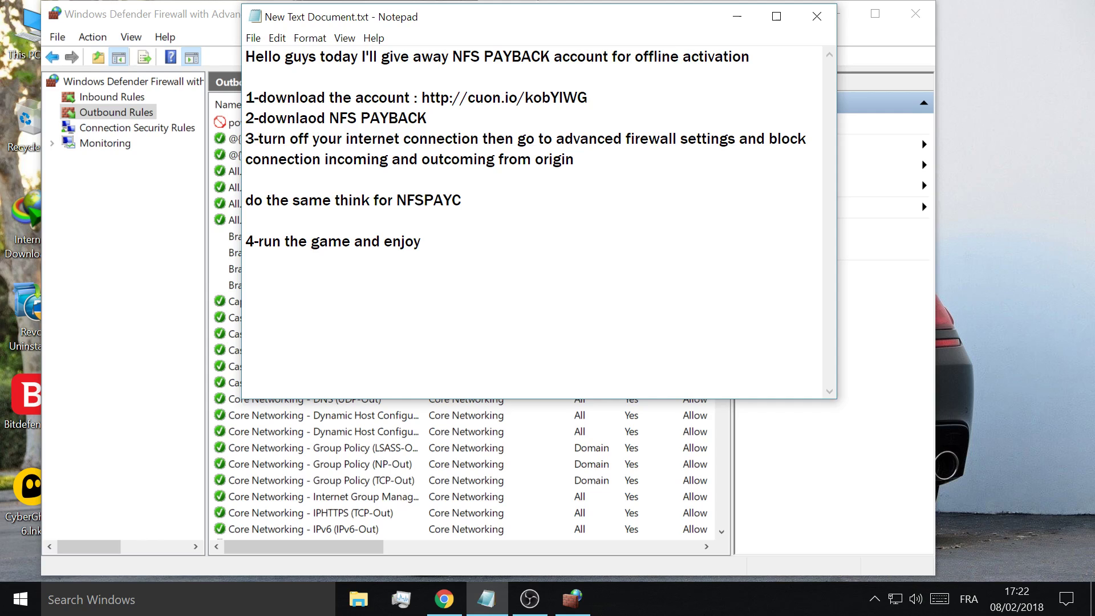
key("BackSpace")
type("BACK;exe")
key("BackSpace")
type(".()very im")
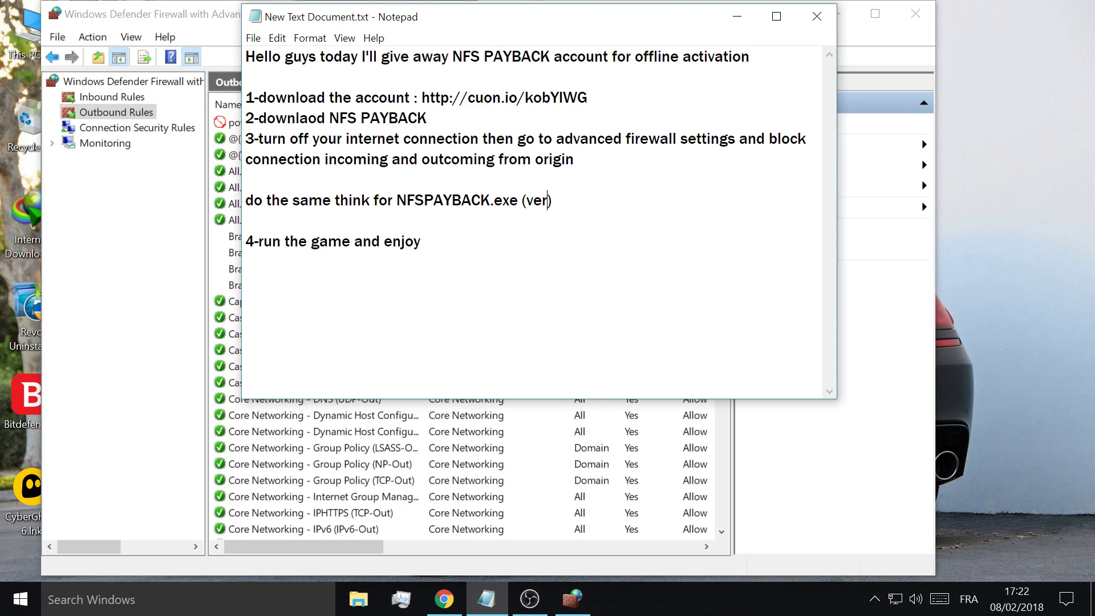
type("portant")
- Below step 4, begin a closing line reading 'that was our video for today'
key("shift+Left")
key("ctrl+Right")
key("ctrl+shift+Right")
key("Right")
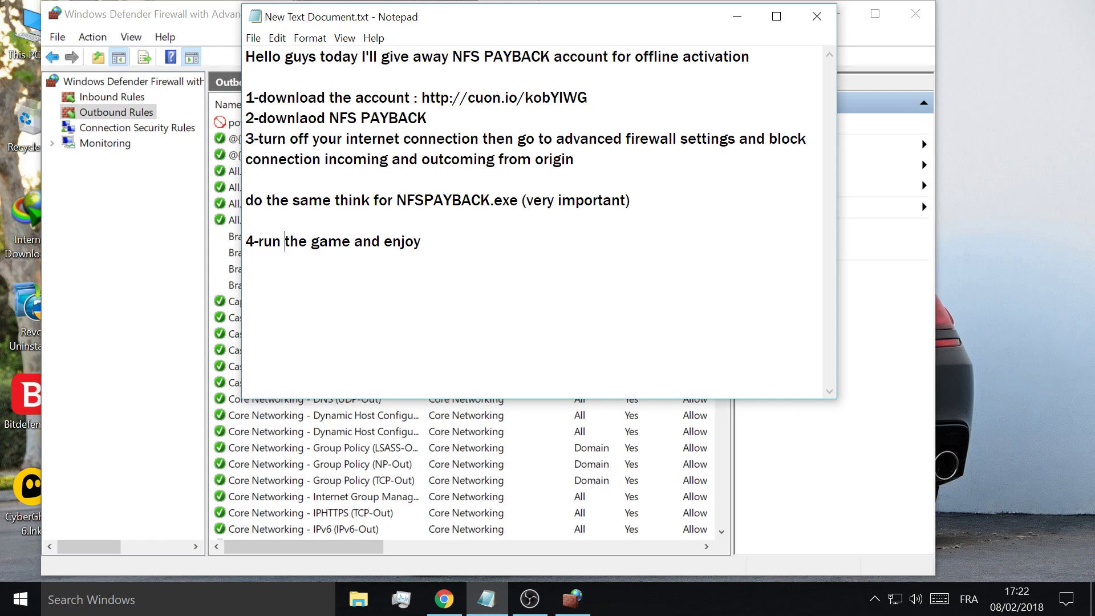
key("ctrl+shift+Right")
key("Right")
key("ctrl+shift+Right")
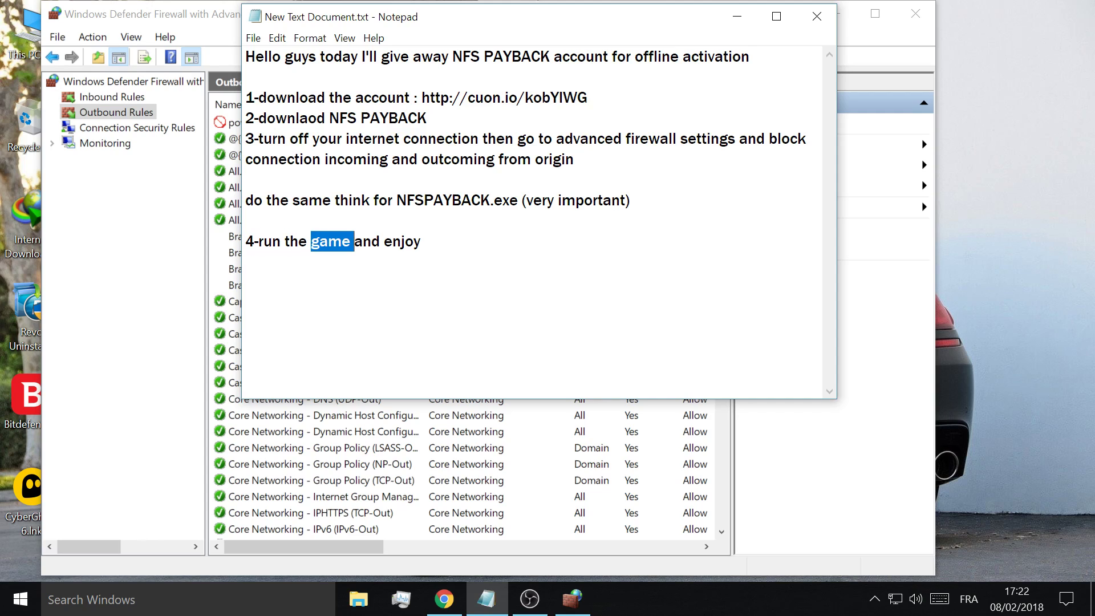
key("Right")
key("ctrl+shift+Right")
key("Right")
key("ctrl+shift+Right")
key("Right")
key("Return")
key("Return")
type("that was our video for today")
- Extend the closing line with thanks and 'I really need 1000 subs to continue making videos so please subscribe :)'
key("BackSpace")
type(",thanks for watch")
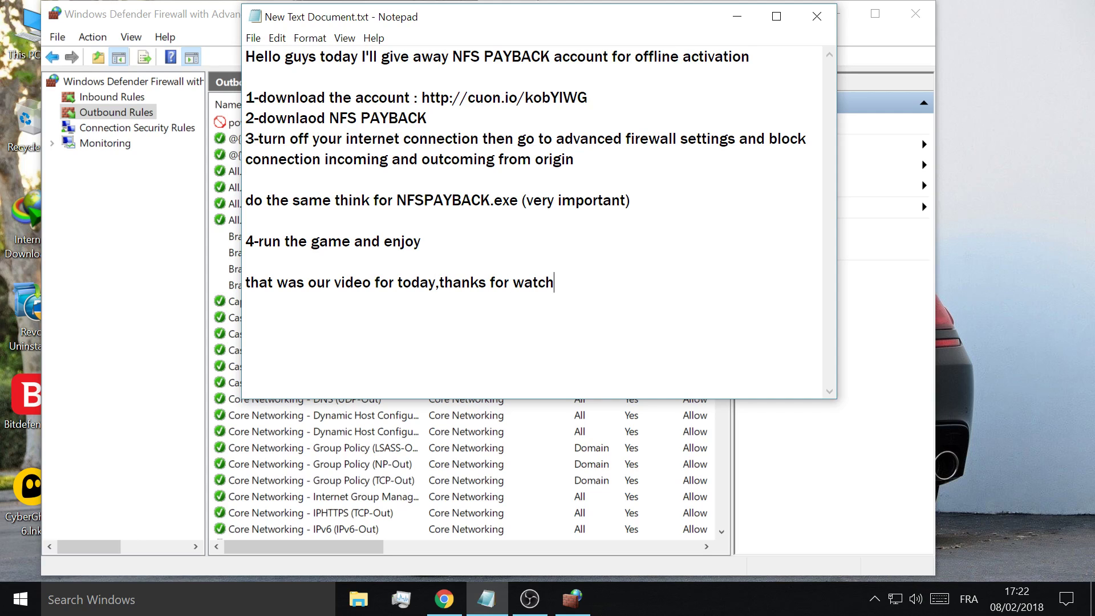
type("ing,hope y'all ")
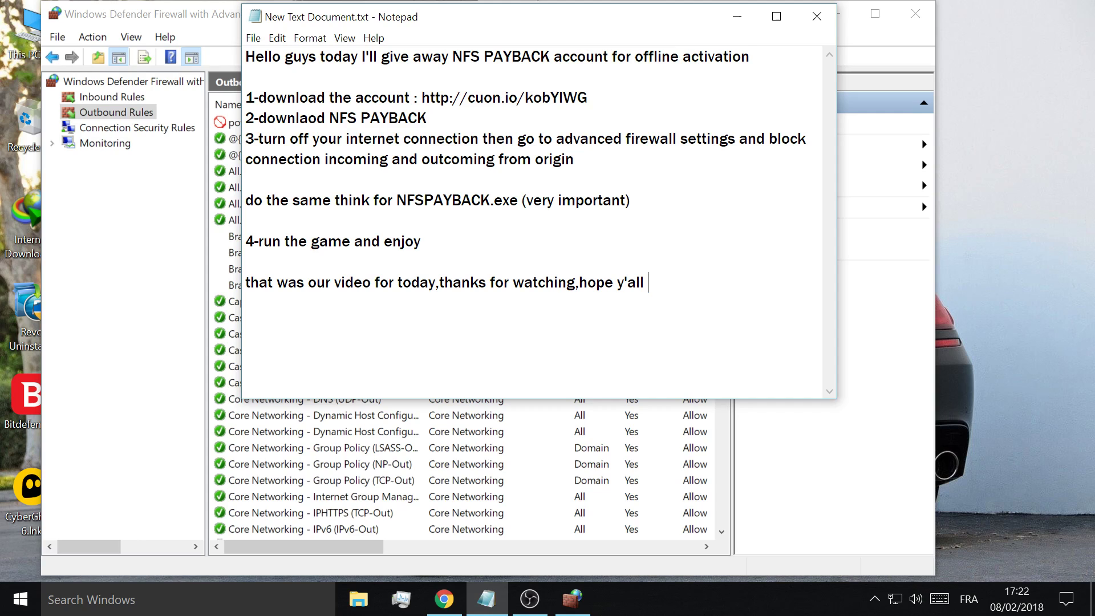
type("subscribe I rea")
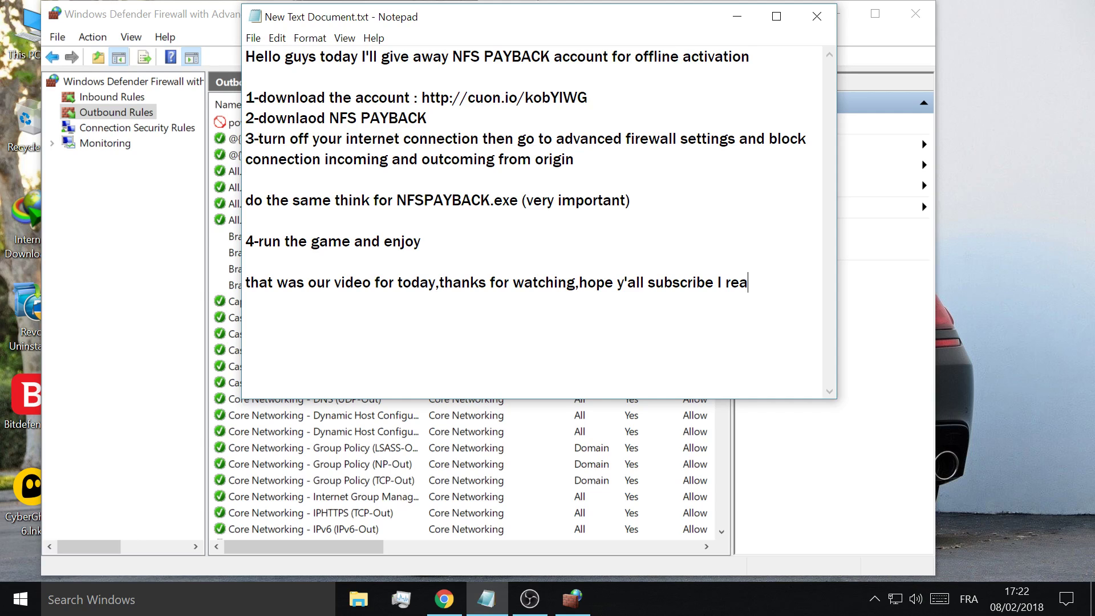
type("lly need 1000 subs")
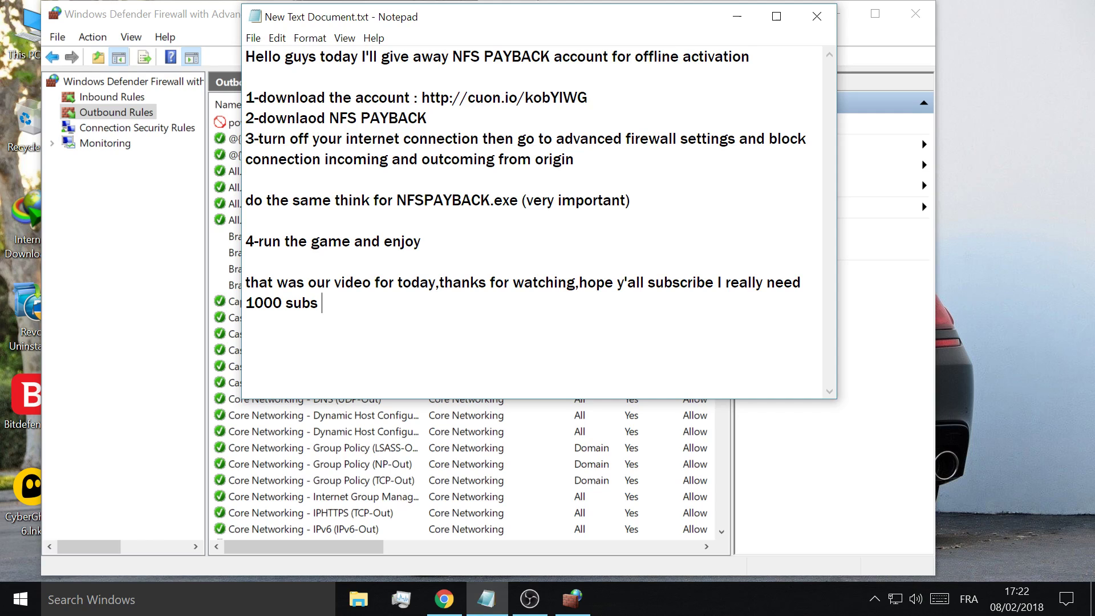
type("to continue ml")
key("BackSpace")
type("akj")
key("BackSpace")
type("ing videos")
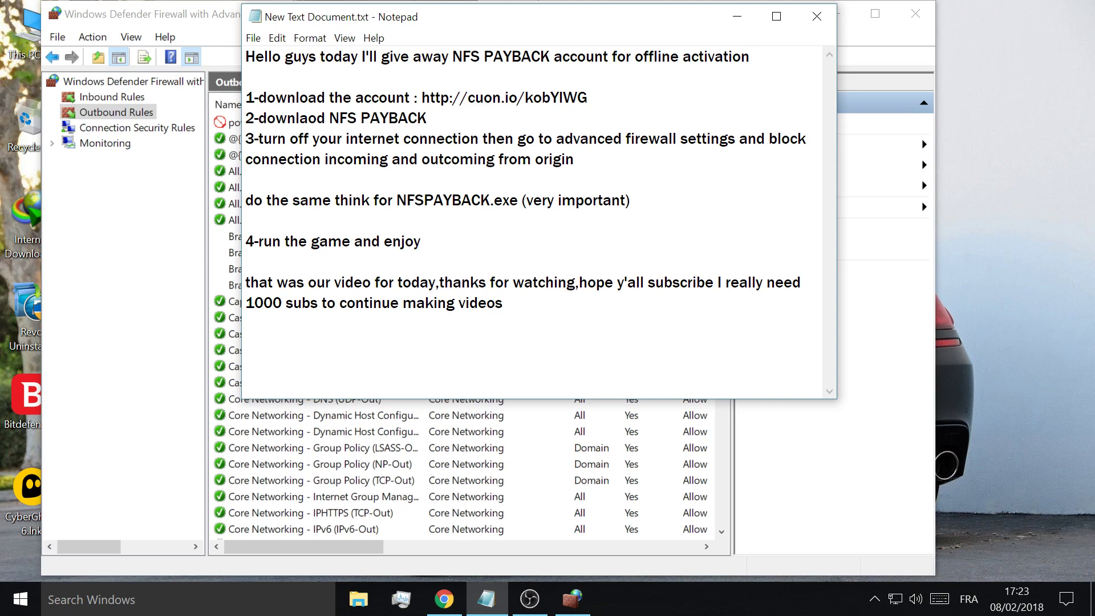
type(" so plzease subscri")
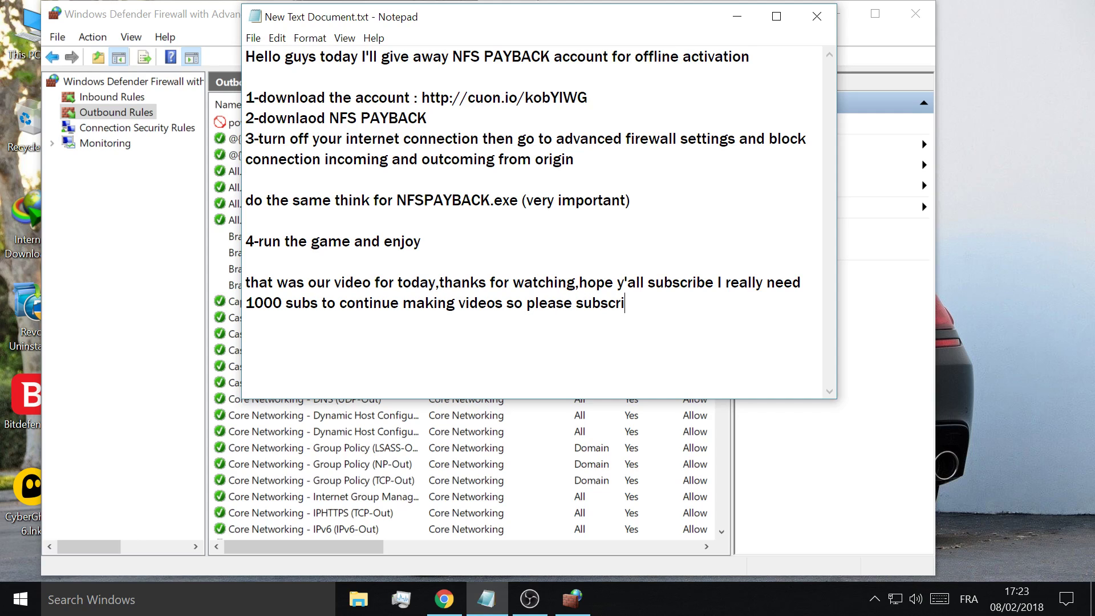
type("be :)")
left_click(541, 601)
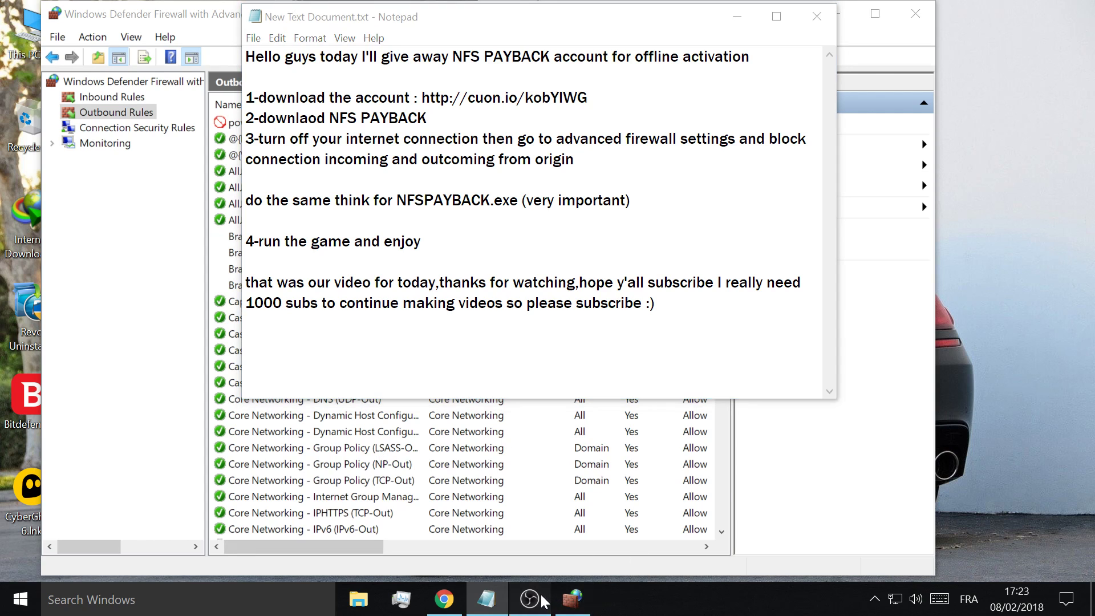